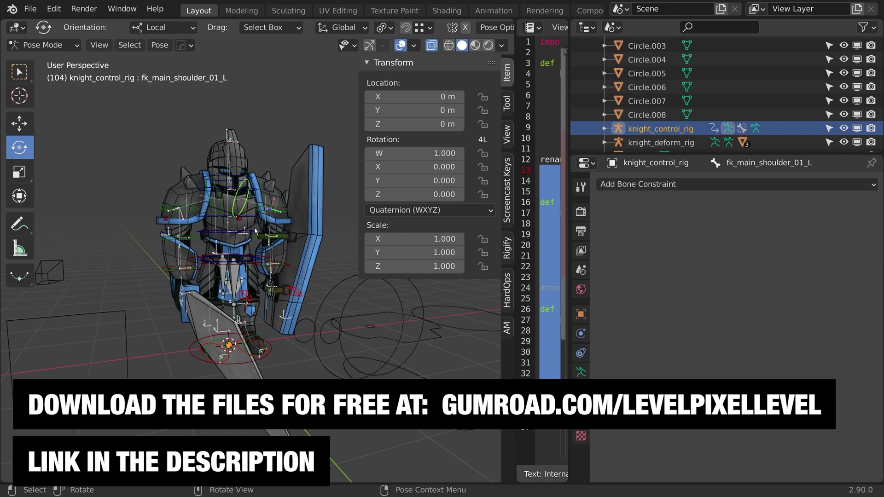
Switch to the knight_deform_rig armature, isolate it in local view and enter Edit Mode.
middle_drag(215, 183, 216, 221)
scroll(231, 198, up, 8)
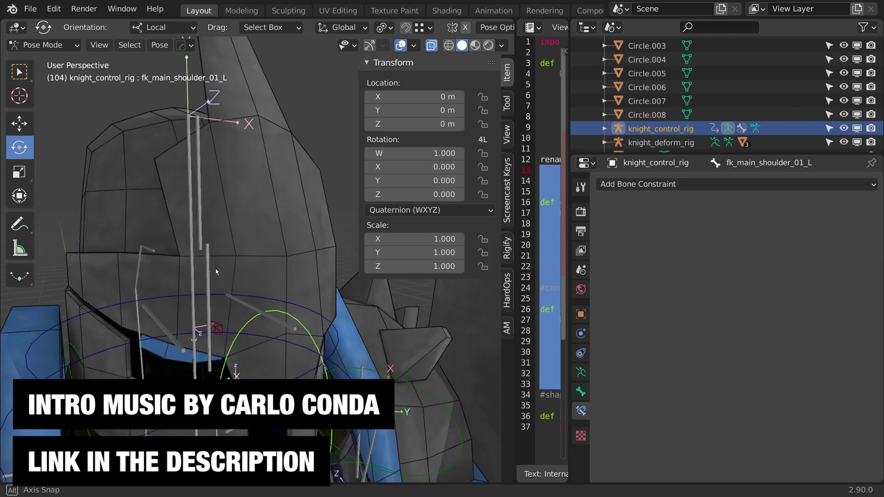
shift+middle_drag(207, 311, 224, 237)
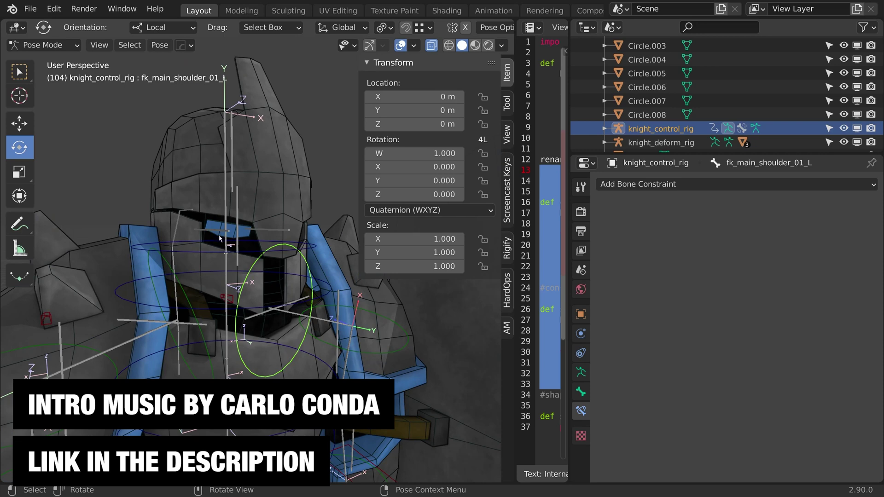
key(ctrl+Tab)
click(221, 234)
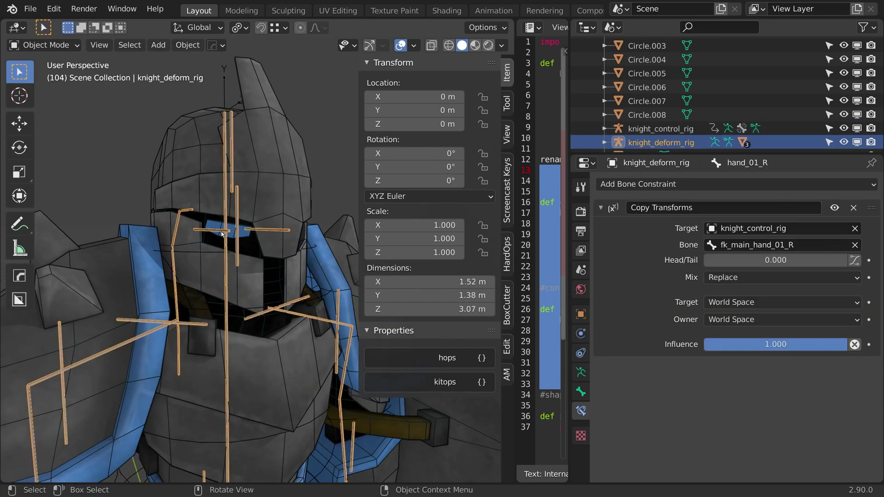
key(KP_Divide)
key(Tab)
Duplicate both eye bones, the helmet, the lower helmet and all five helmet tail bones in place.
middle_drag(230, 230, 262, 222)
click(261, 223)
shift+click(273, 208)
shift+click(285, 215)
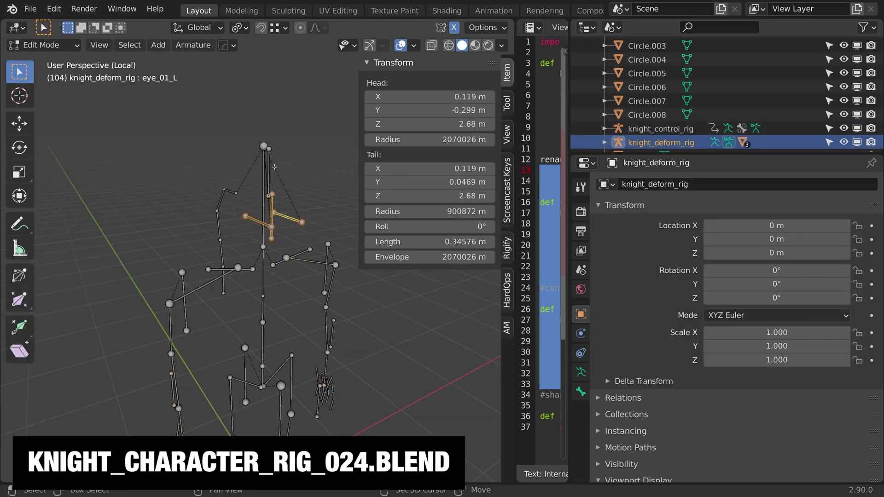
shift+click(272, 167)
shift+click(229, 193)
middle_drag(229, 193, 264, 197)
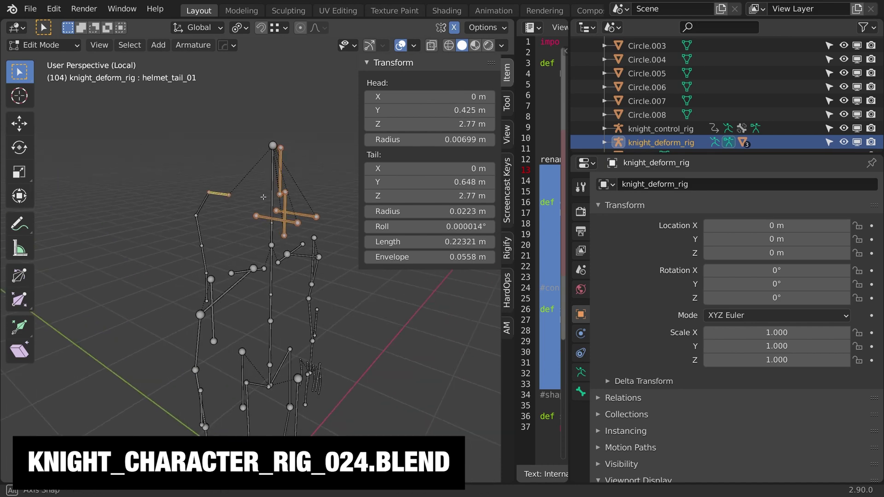
shift+click(201, 203)
shift+click(195, 230)
middle_drag(196, 230, 216, 257)
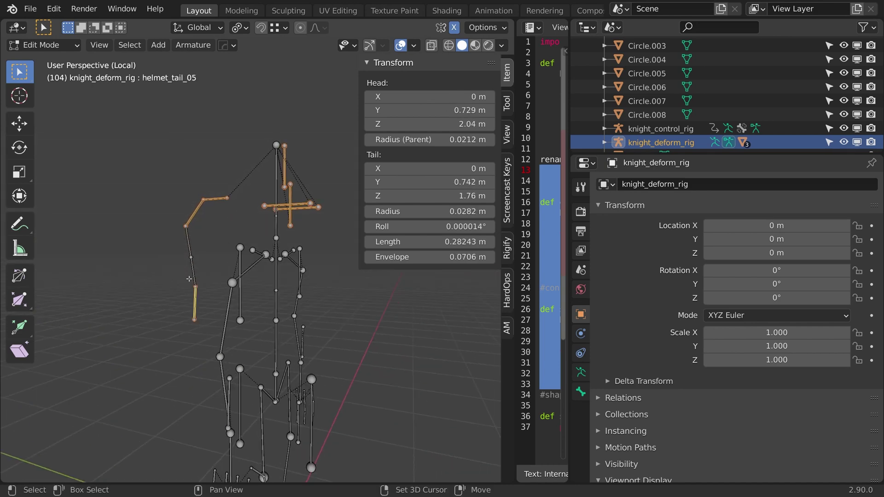
shift+click(196, 259)
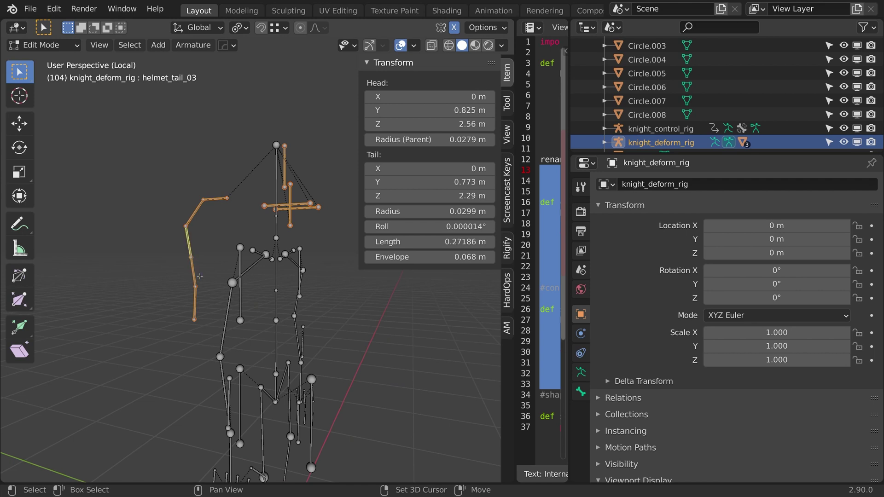
middle_drag(199, 276, 180, 216)
key(shift+d)
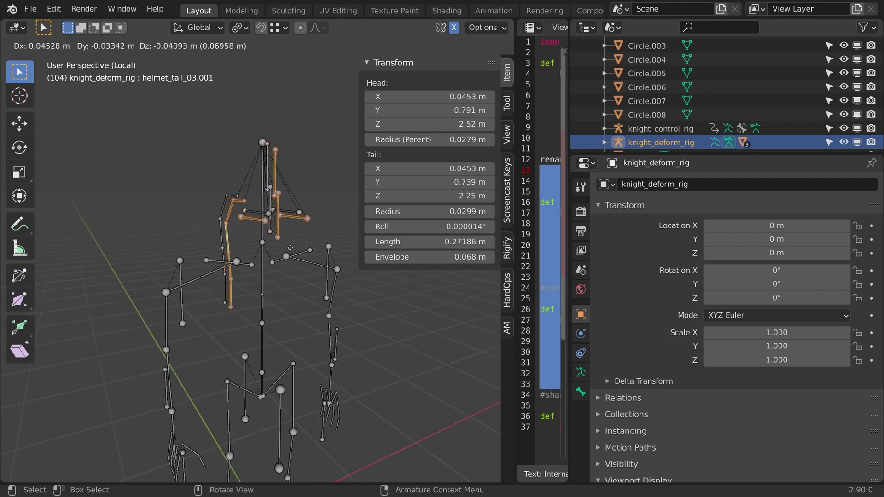
right_click(243, 227)
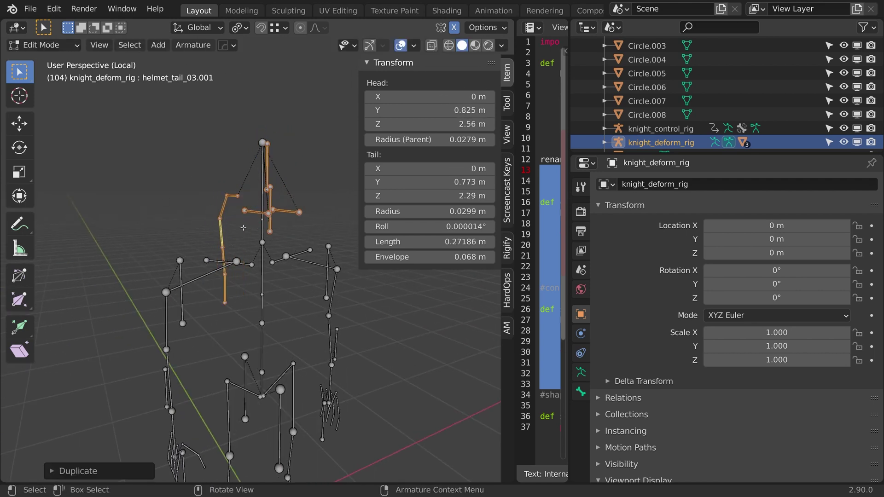
Separate the duplicated head bones into their own armature and return to Object Mode.
key(p)
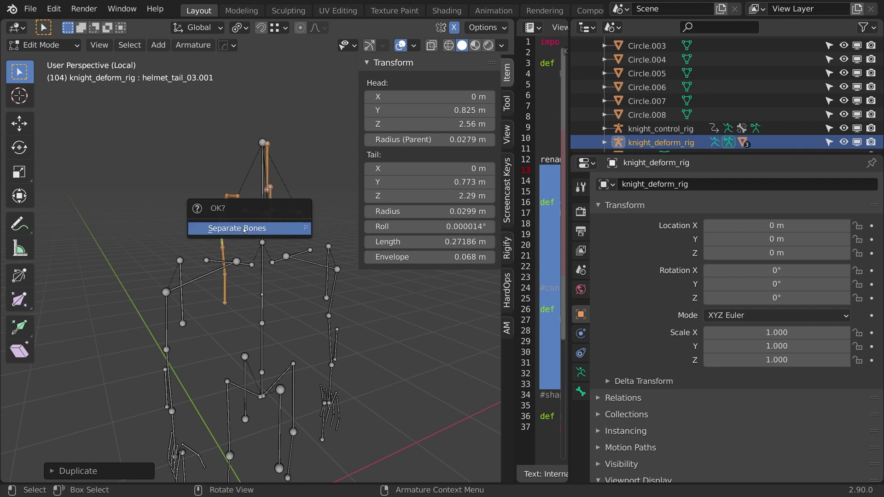
click(244, 228)
key(Tab)
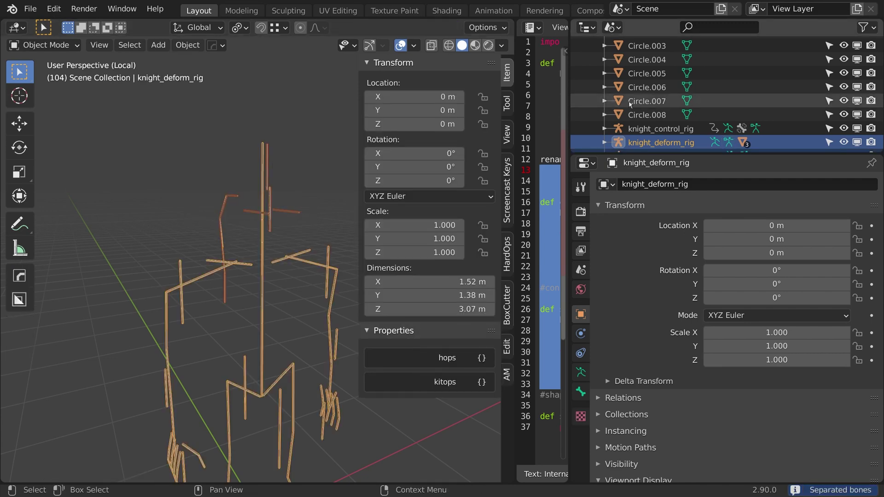
Leave local view and join the separated knight_deform_rig.001 armature into knight_control_rig.
drag(626, 155, 626, 294)
click(594, 254)
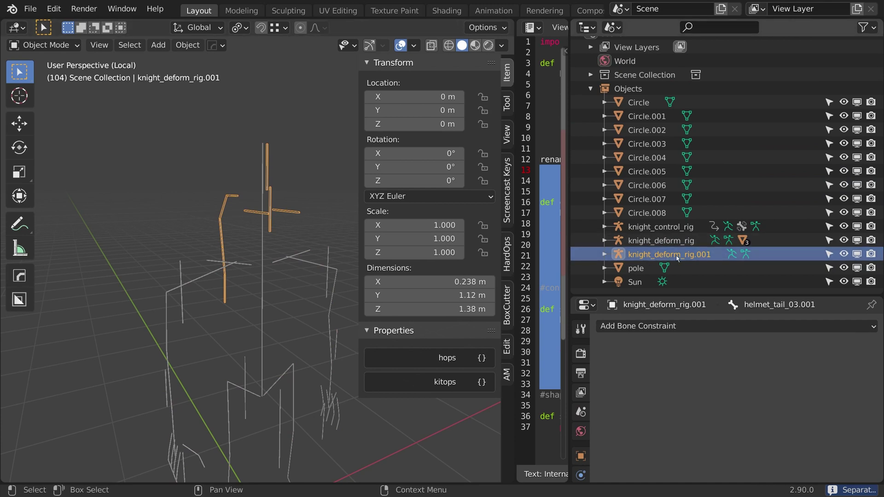
ctrl+click(648, 227)
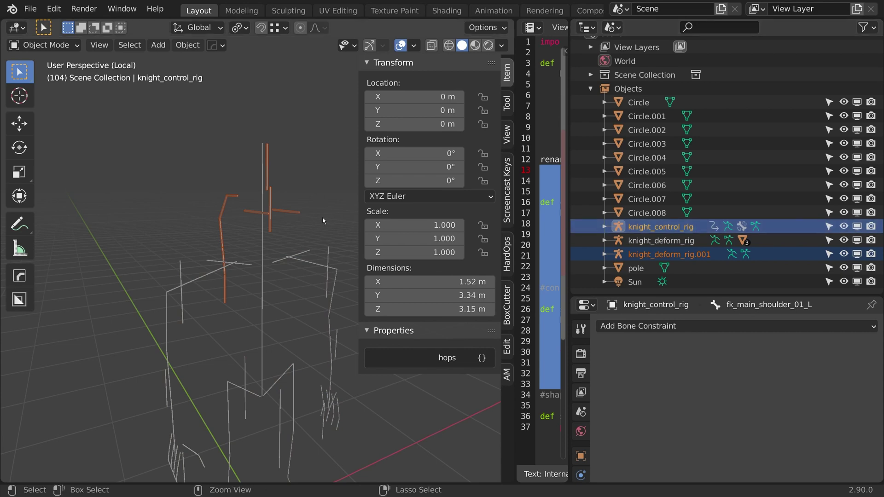
key(KP_Divide)
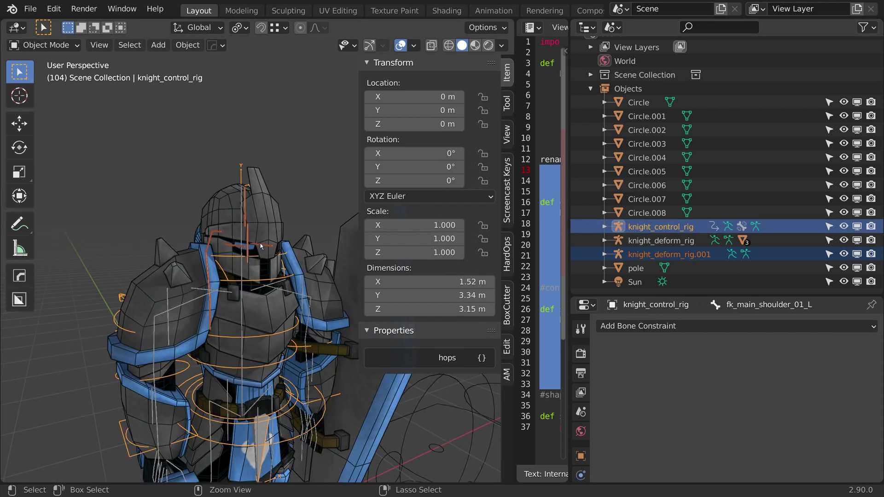
key(Delete)
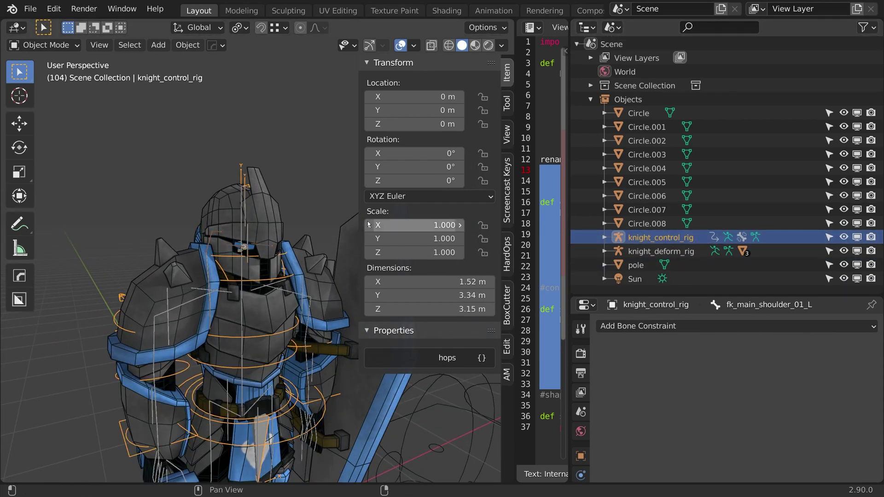
Isolate knight_control_rig in local view with the sidebar hidden and put it in Pose Mode.
key(KP_Divide)
middle_drag(267, 143, 280, 225)
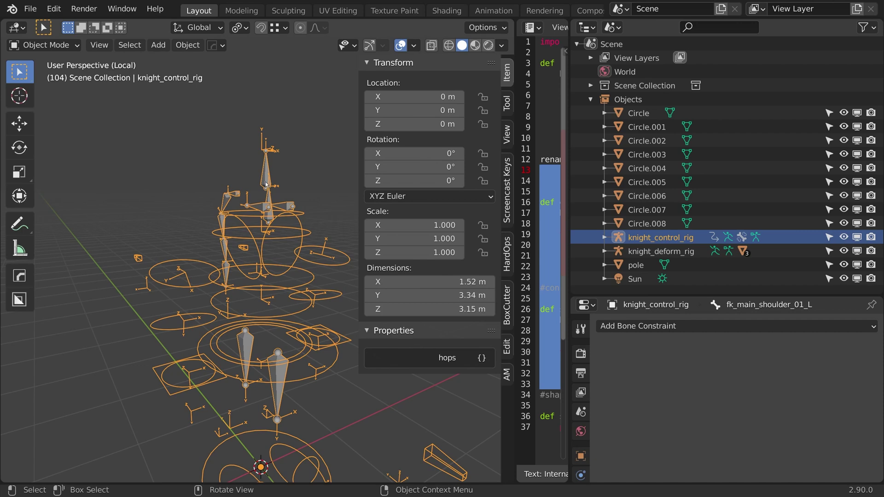
middle_drag(265, 185, 204, 344)
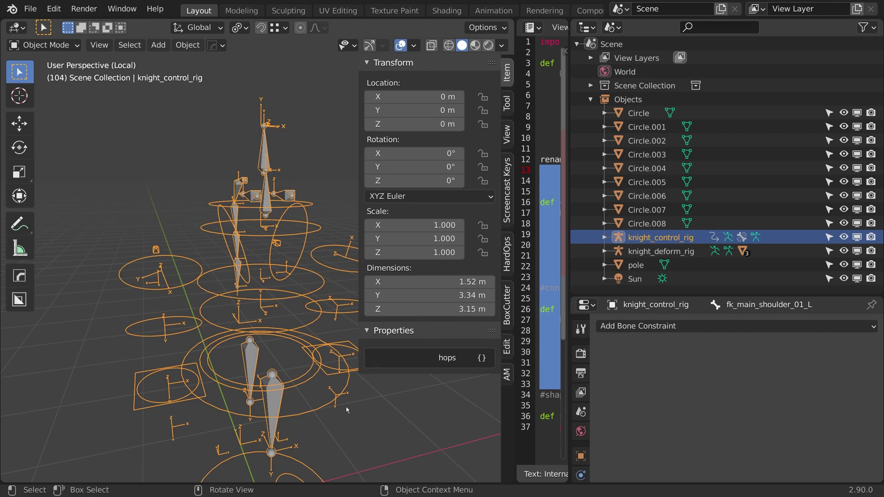
key(n)
shift+middle_drag(284, 218, 300, 235)
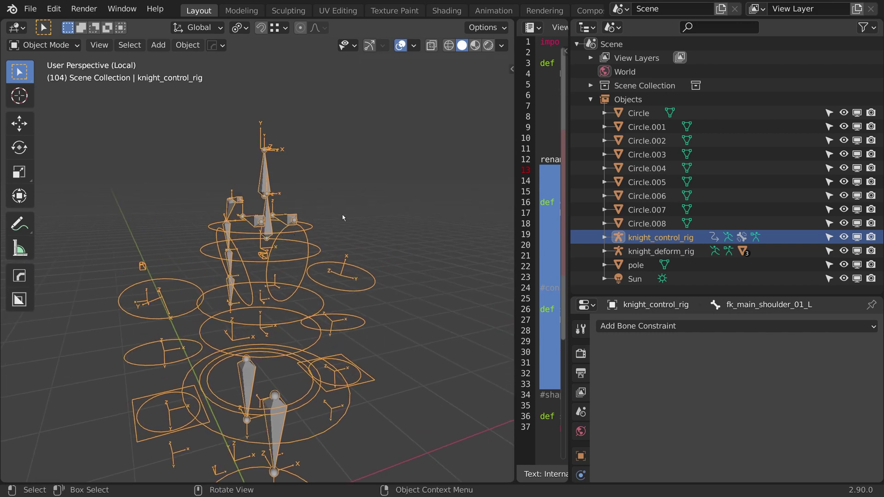
key(n)
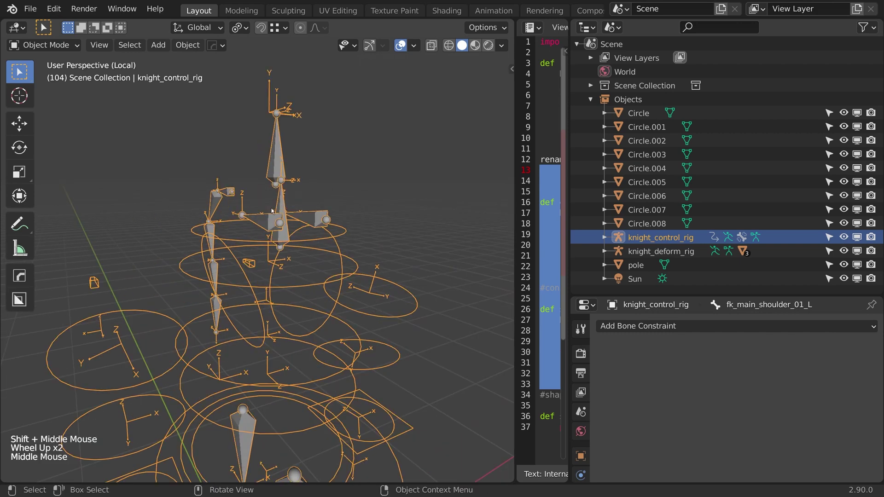
click(236, 239)
key(ctrl+Tab)
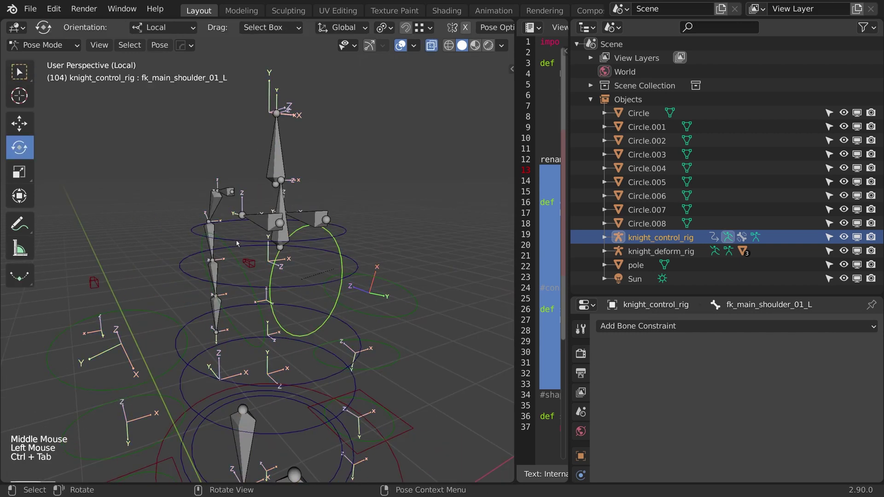
Try rotating the main_head_01 control to check whether the added head bones follow it.
click(236, 240)
middle_drag(236, 239, 228, 230)
key(r)
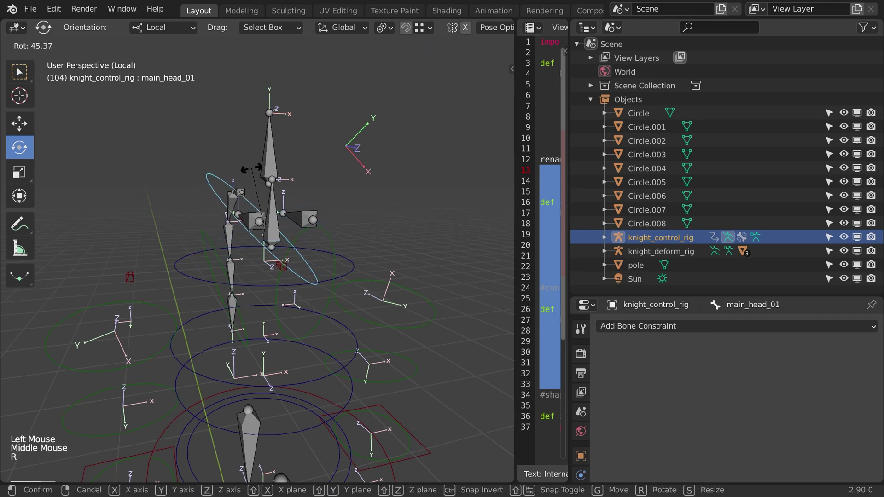
right_click(204, 206)
Parent both eye bones, the lower helmet, helmet and first helmet tail bone to main_head_01 with Keep Offset, then return to Pose Mode.
middle_drag(207, 206, 223, 207)
click(268, 221)
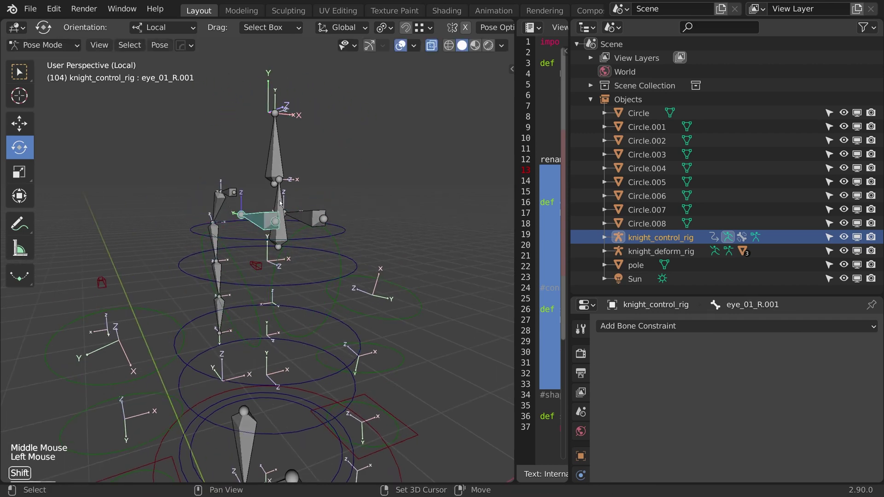
shift+click(313, 214)
scroll(313, 214, up, 1)
middle_drag(313, 214, 292, 182)
shift+click(290, 177)
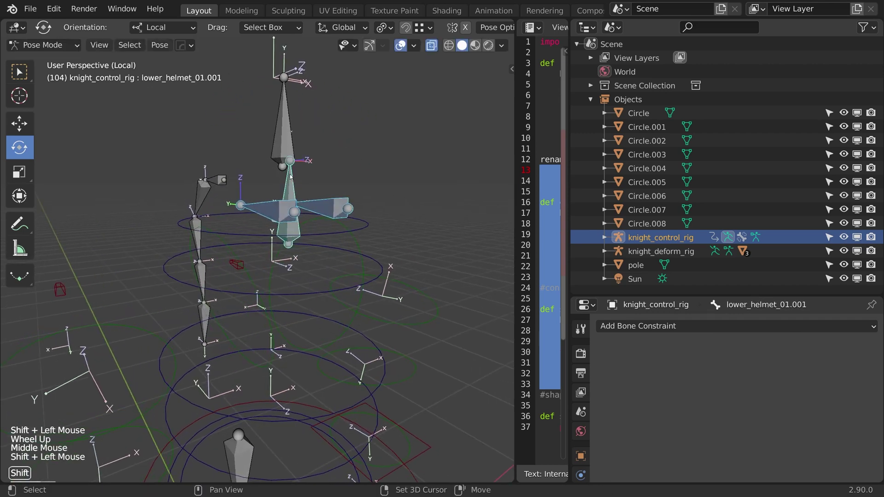
shift+click(280, 151)
shift+click(214, 180)
middle_drag(194, 165, 209, 159)
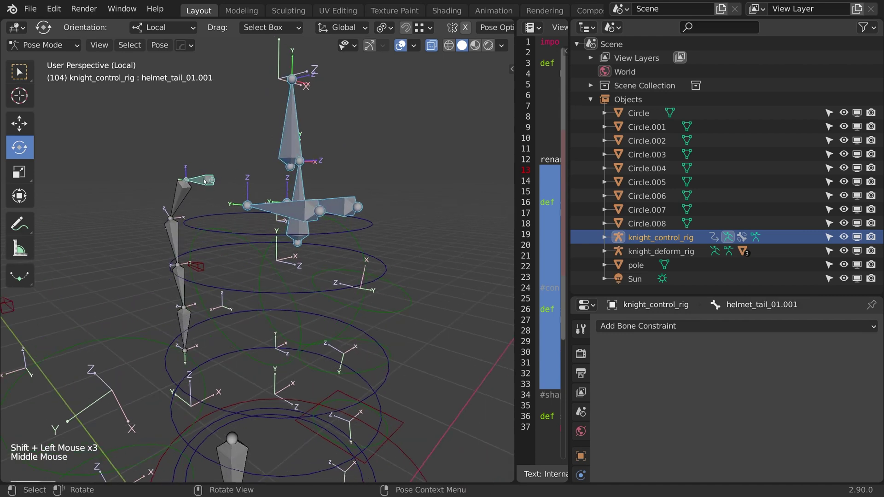
shift+click(224, 212)
shift+click(225, 213)
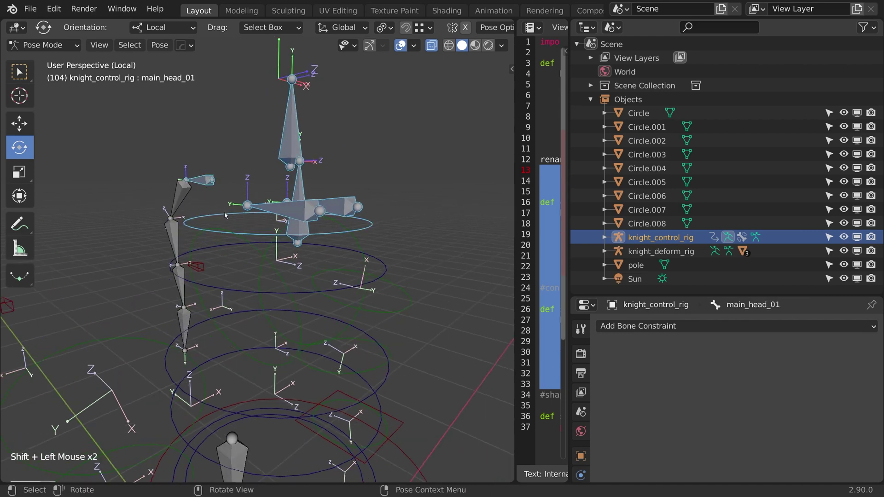
key(Tab)
key(ctrl+p)
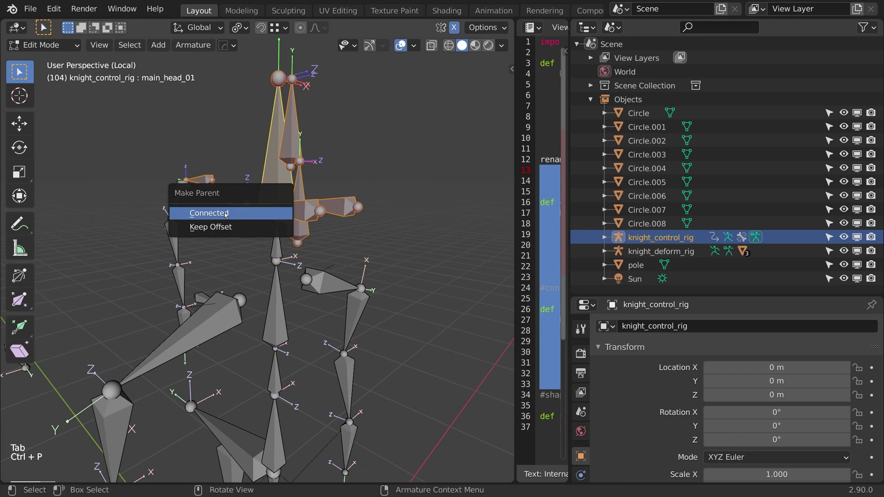
click(218, 230)
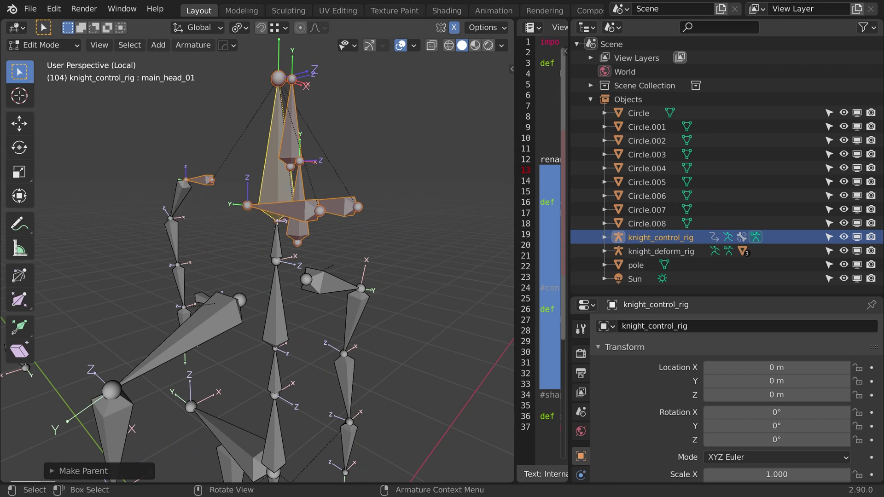
scroll(239, 232, down, 1)
key(Tab)
Test the new parenting by rotating main_head_01 and moving the helmet and lower helmet bones, cancelling each transform.
middle_drag(248, 233, 342, 244)
scroll(295, 237, down, 1)
scroll(342, 245, up, 1)
click(342, 245)
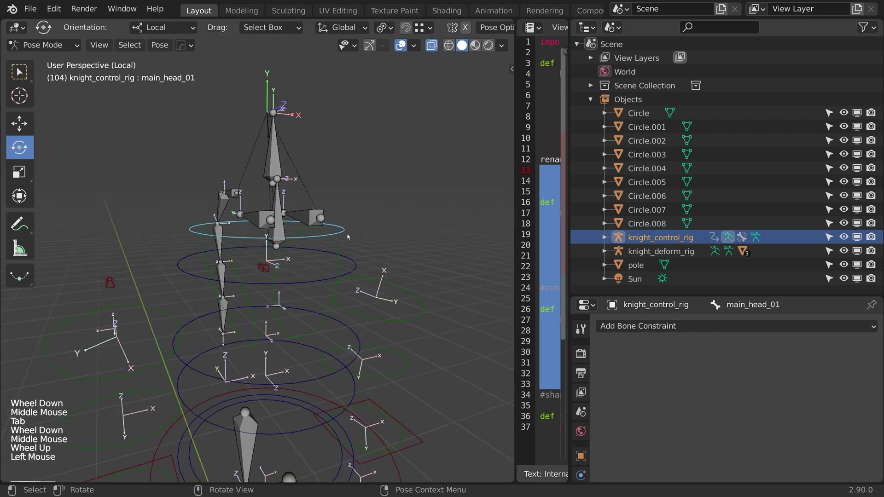
key(r)
click(275, 166)
click(275, 166)
key(g)
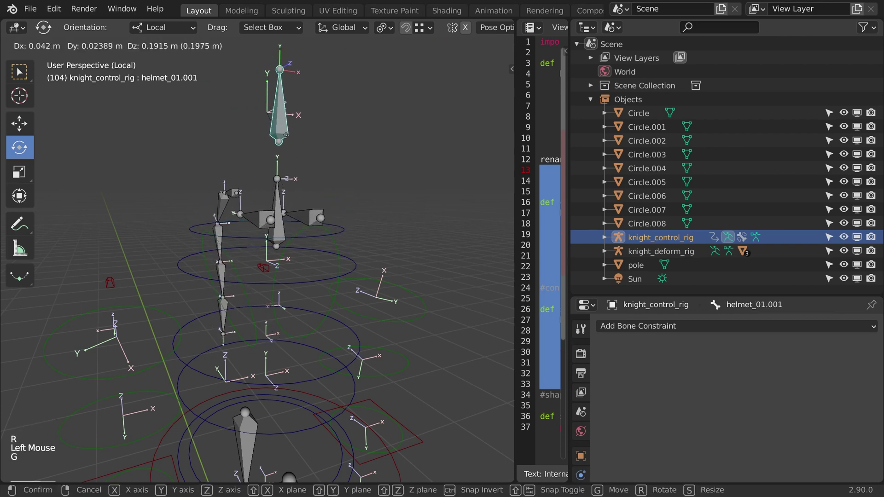
click(284, 205)
click(280, 205)
key(g)
right_click(281, 199)
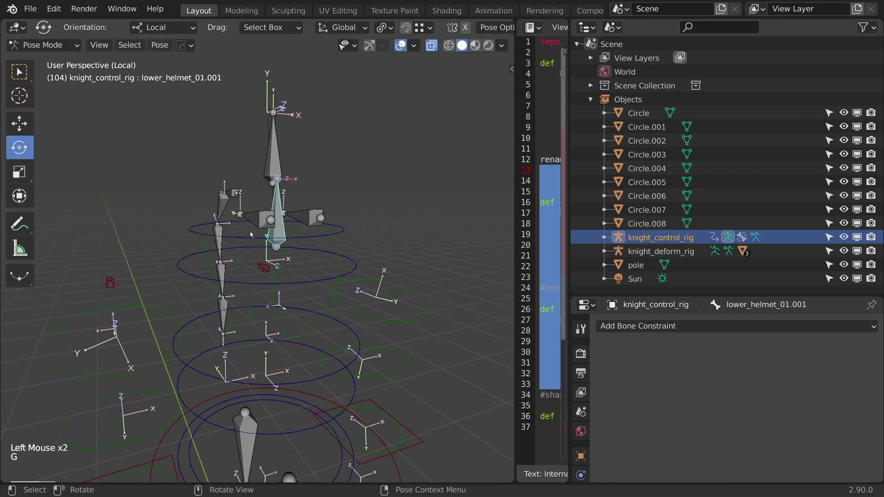
Select both eye bones, the helmet, lower helmet and all five helmet tail bones, and widen the text editor showing the rename script.
scroll(252, 231, down, 1)
middle_drag(252, 232, 276, 249)
scroll(276, 249, down, 2)
scroll(275, 251, up, 3)
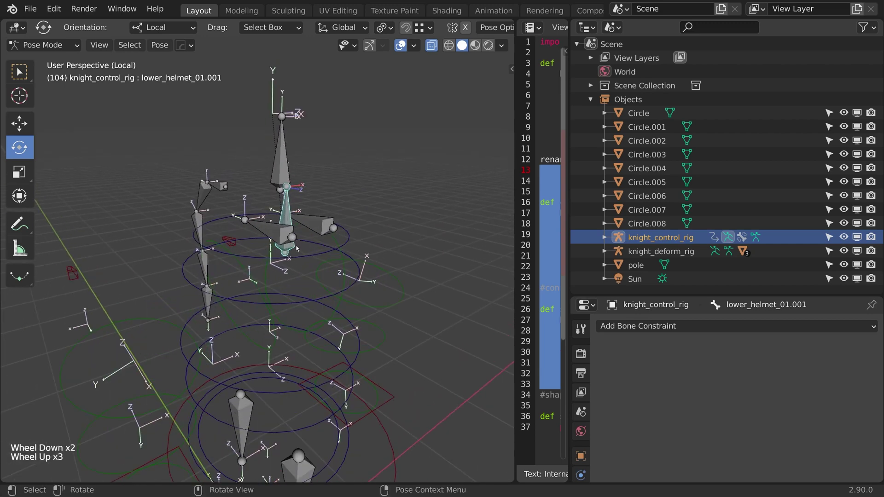
middle_drag(267, 244, 270, 215)
click(269, 214)
shift+click(327, 215)
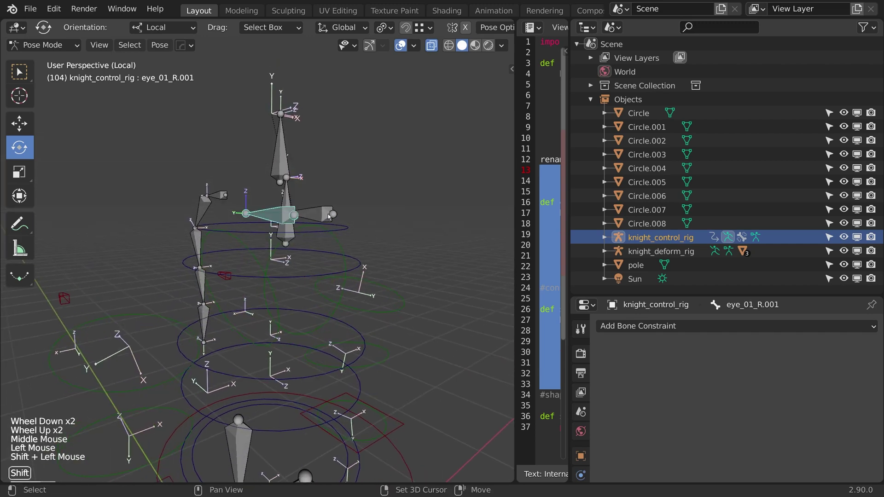
shift+click(289, 192)
shift+click(278, 168)
shift+click(222, 196)
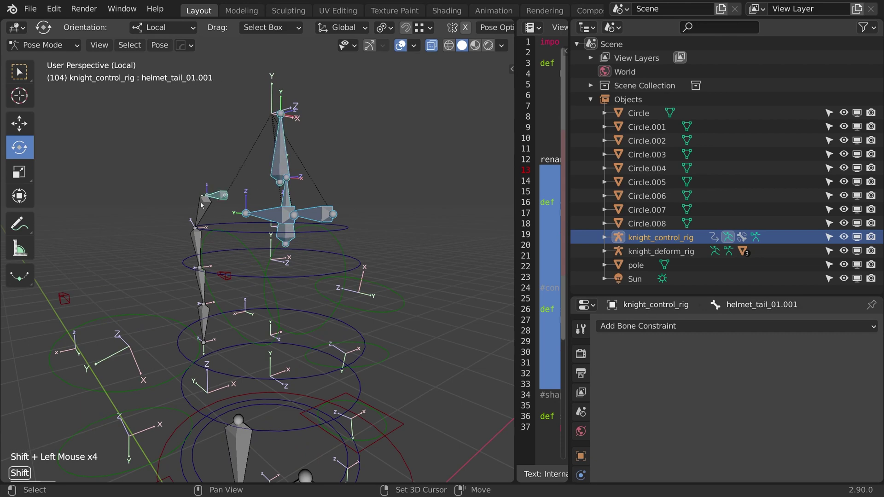
shift+click(203, 206)
middle_drag(199, 242, 180, 254)
shift+click(179, 255)
shift+click(189, 325)
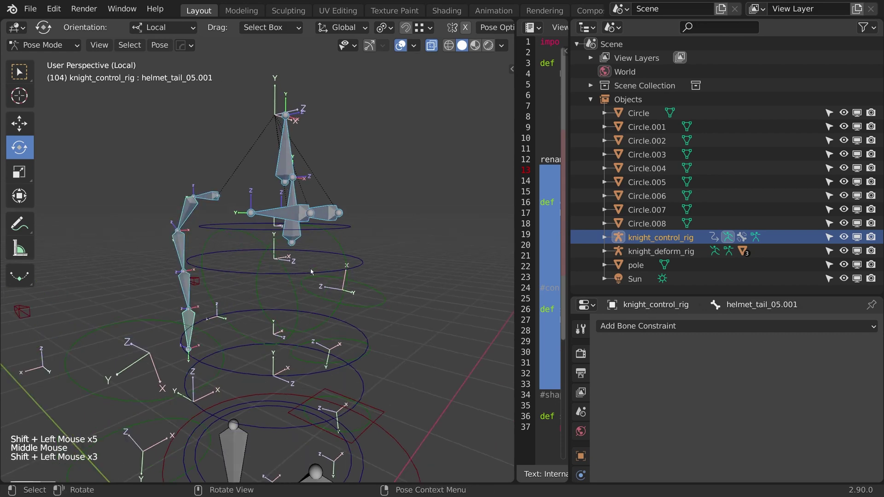
drag(515, 130, 185, 147)
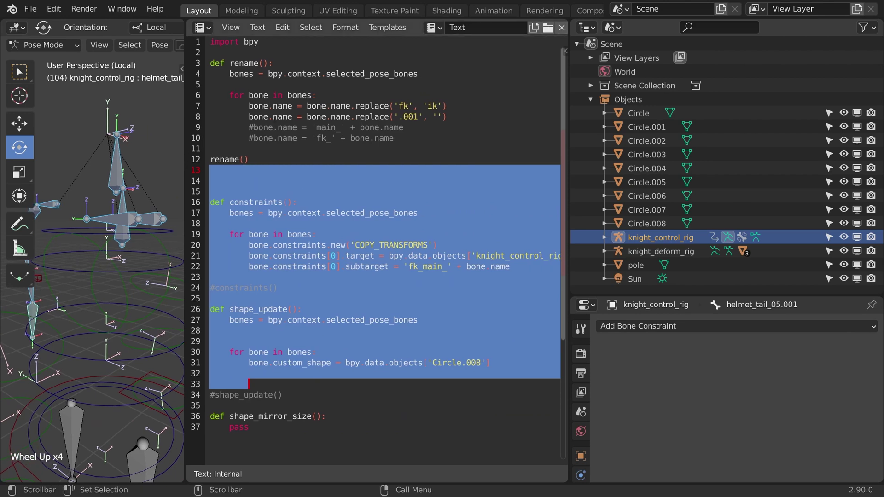
In rename(), comment out the line replacing 'fk' with 'ik' and uncomment the line adding the 'main_' prefix.
click(248, 116)
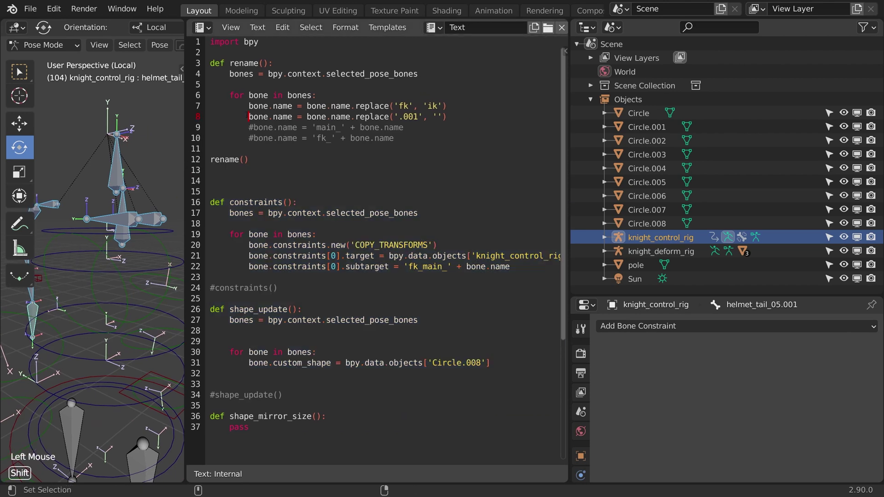
click(248, 106)
text(E)
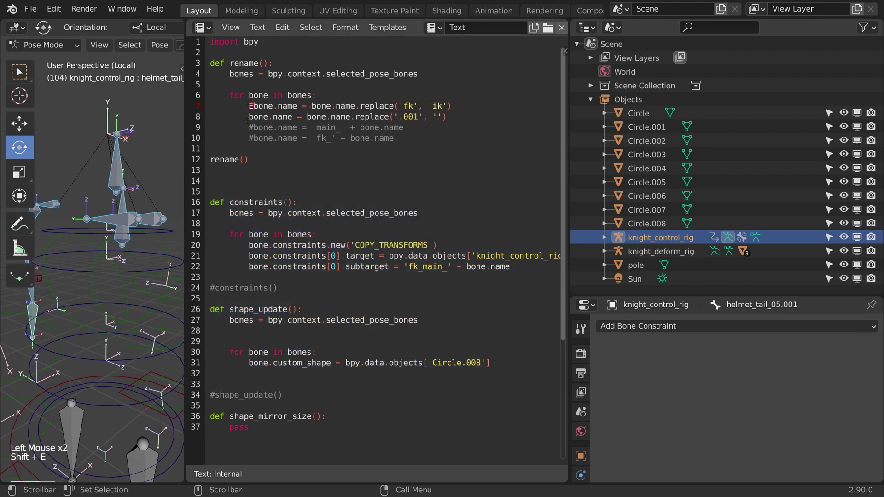
key(BackSpace)
text(#)
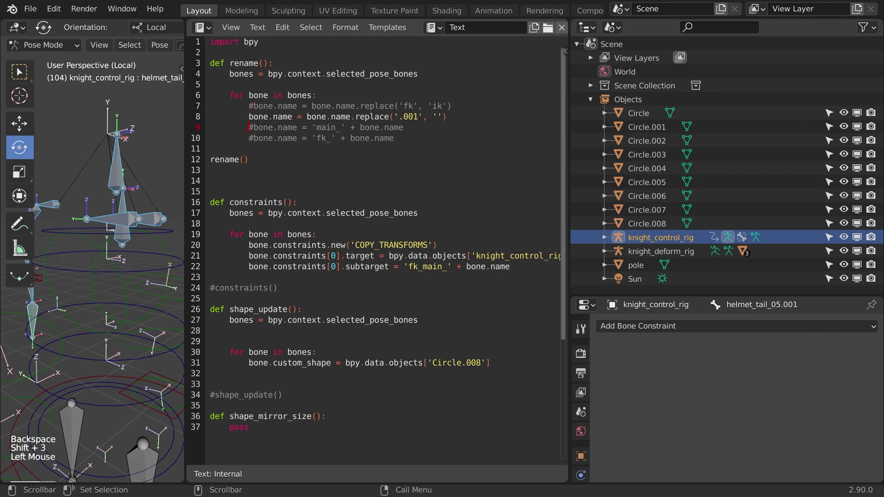
key(Delete)
Move the line bone.name = 'main_' + bone.name above the '.001' replacement line in rename().
drag(433, 129, 293, 127)
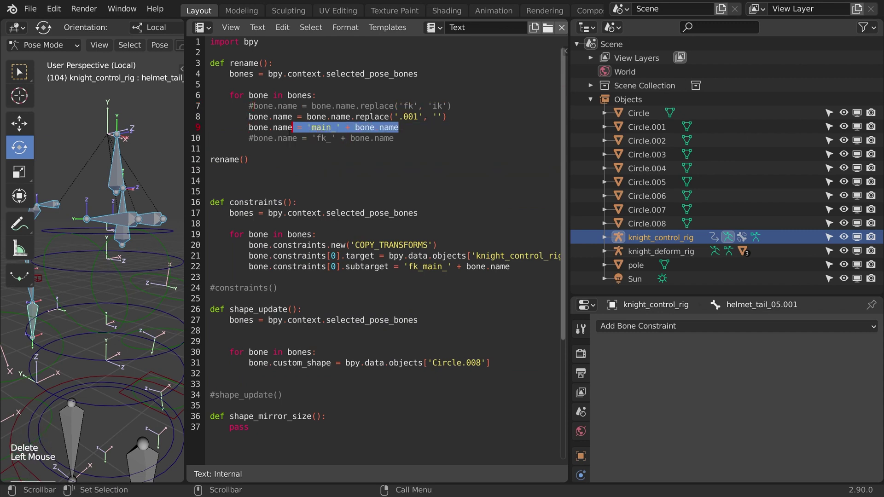
key(ctrl)
click(470, 109)
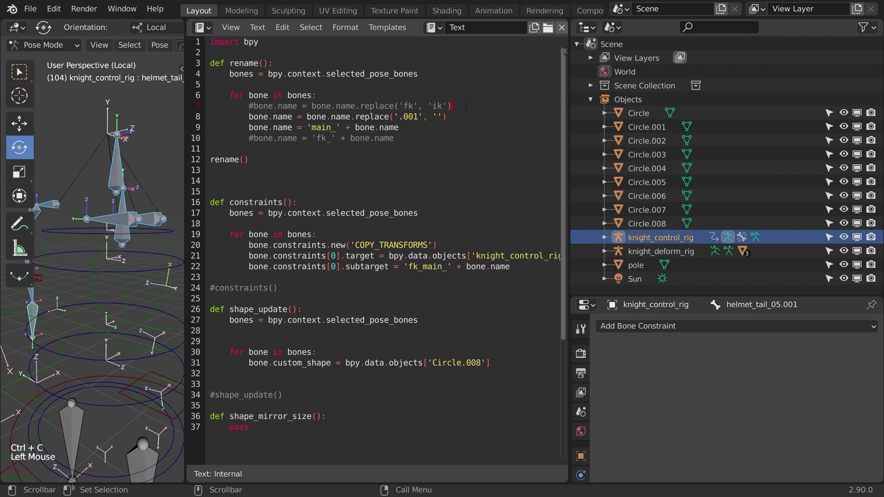
key(Return)
text(bone.name = 'main_' + bone.name)
drag(247, 138, 447, 140)
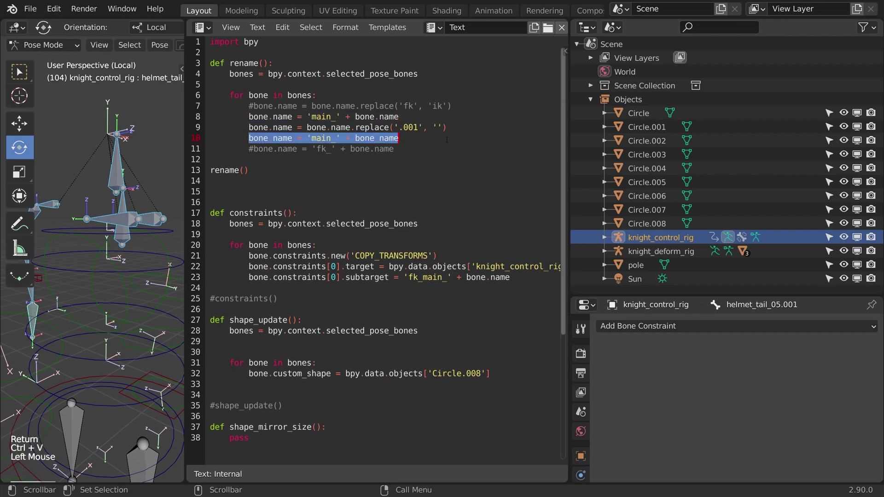
key(BackSpace)
Run the script to prefix the selected bones with 'main_' and strip '.001' from their names.
drag(312, 116, 330, 117)
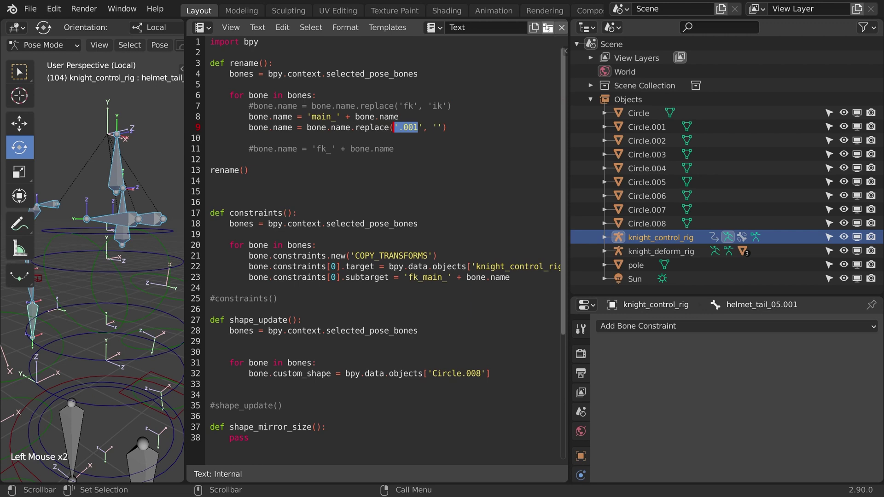
scroll(548, 28, down, 10)
click(504, 29)
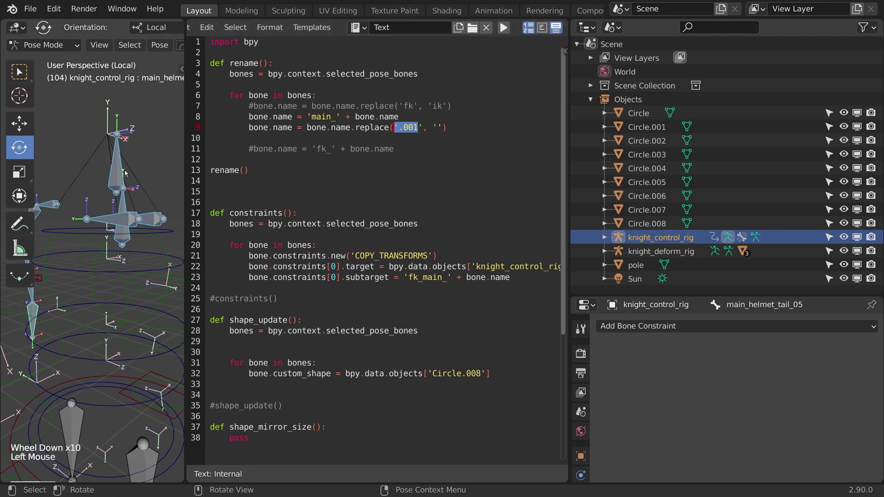
Check the new names of the helmet and left eye bones in the bone properties.
click(153, 179)
scroll(581, 478, down, 20)
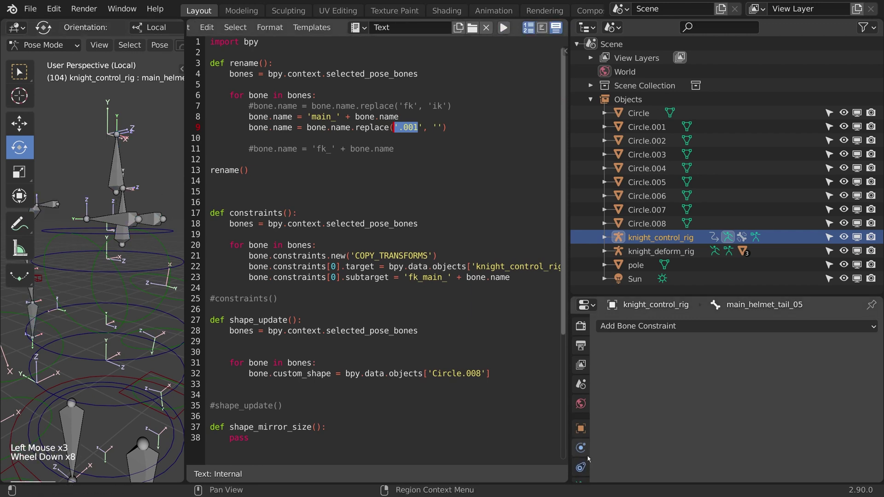
click(581, 423)
click(121, 156)
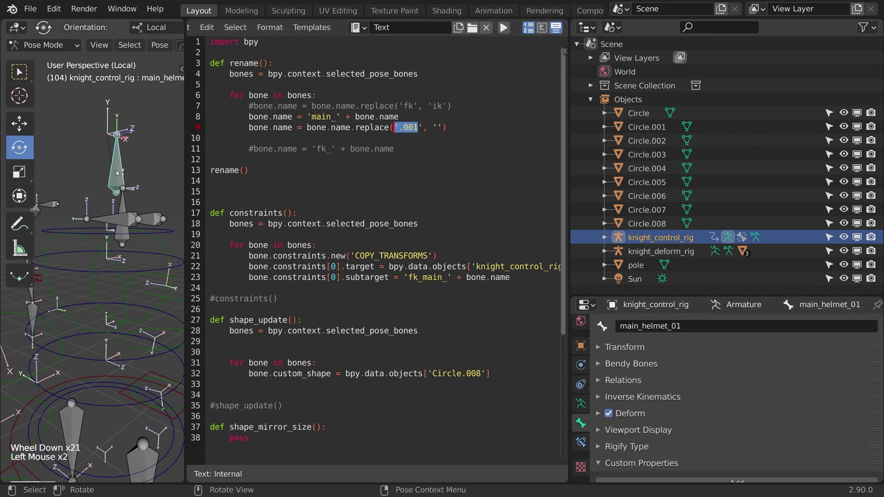
click(154, 219)
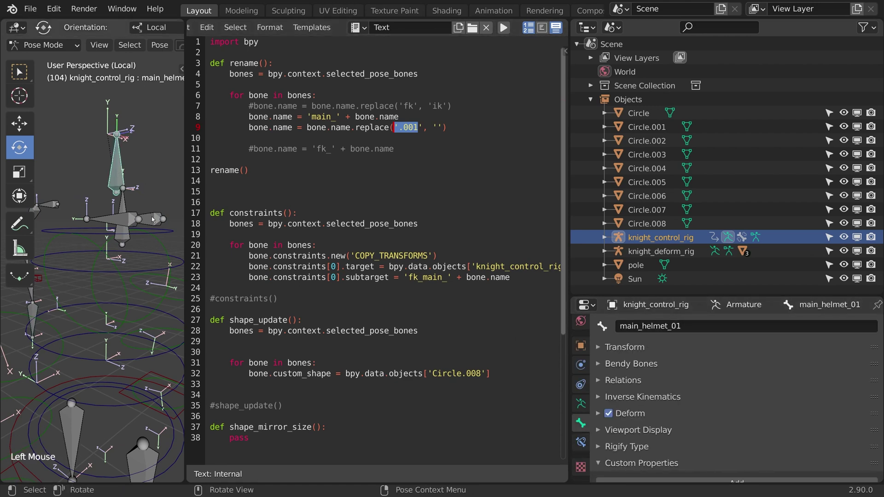
scroll(141, 186, down, 4)
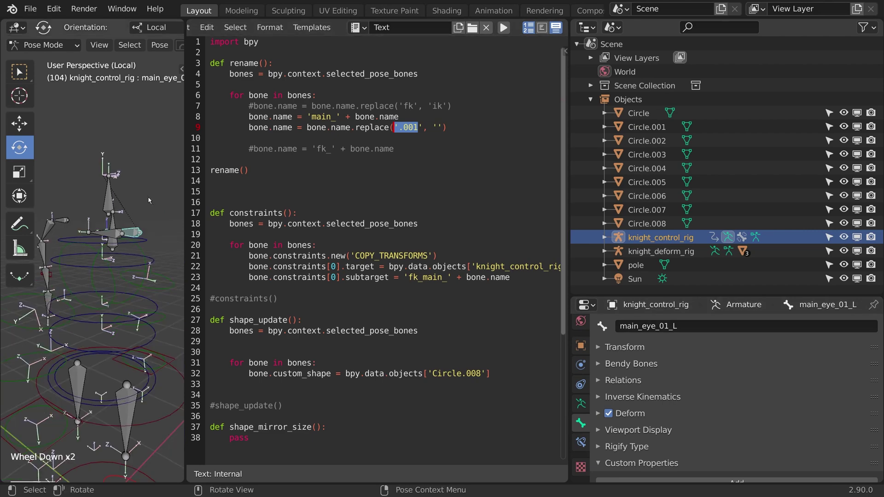
scroll(141, 186, up, 3)
middle_drag(128, 194, 141, 186)
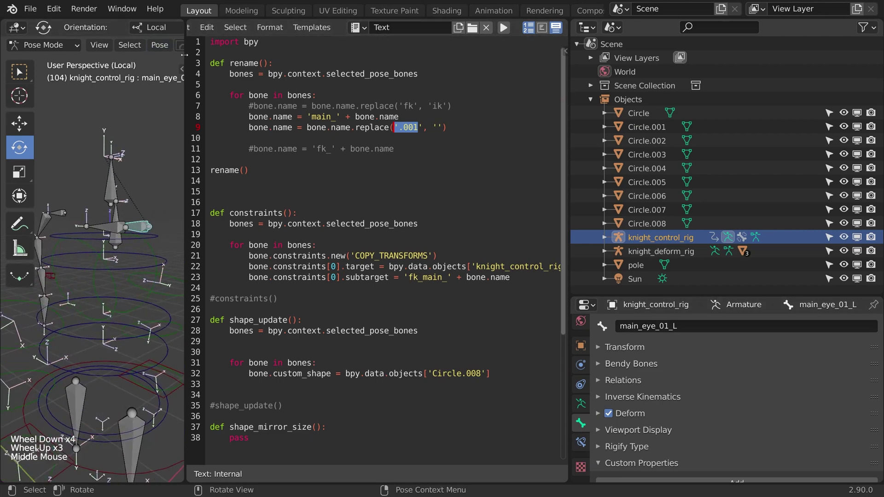
Enlarge the 3D viewport, select main_neck_01 and copy its custom shape object name, Circle.002.
drag(183, 57, 519, 60)
middle_drag(323, 256, 255, 209)
scroll(333, 259, up, 2)
scroll(332, 260, down, 6)
scroll(318, 193, up, 2)
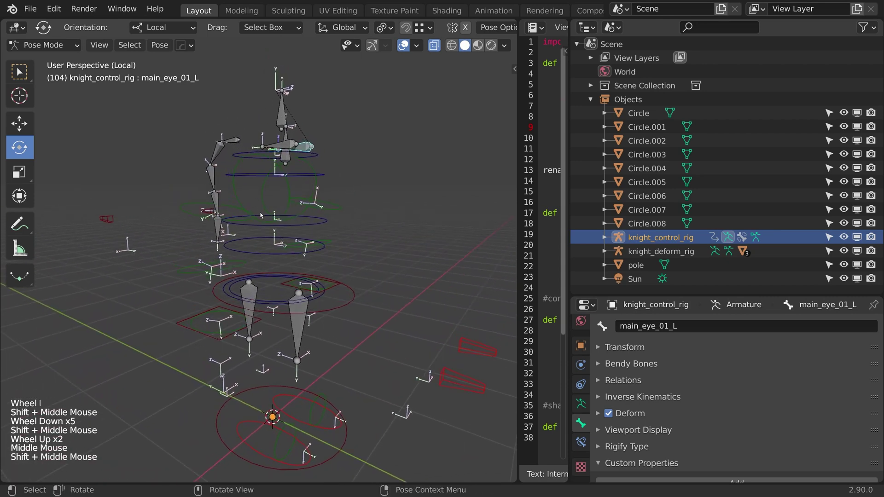
scroll(255, 209, down, 2)
scroll(255, 209, up, 3)
key(ctrl+Tab)
key(ctrl+Tab)
click(251, 157)
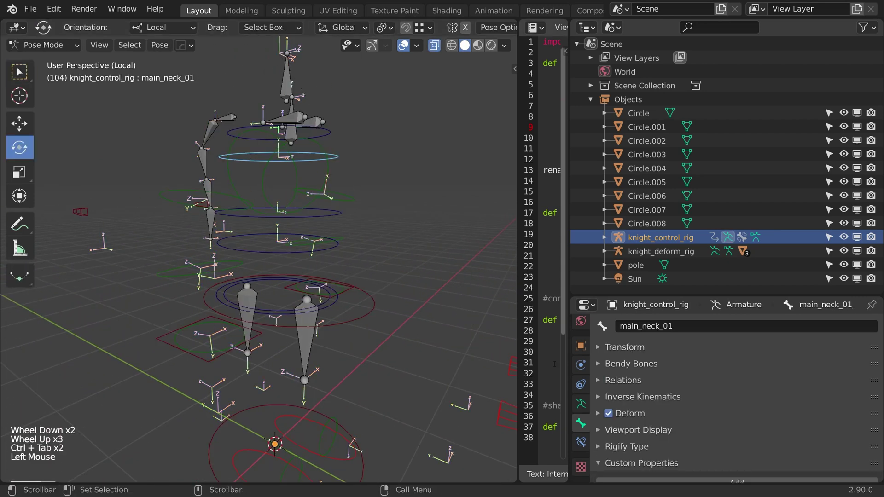
scroll(603, 442, down, 11)
click(608, 463)
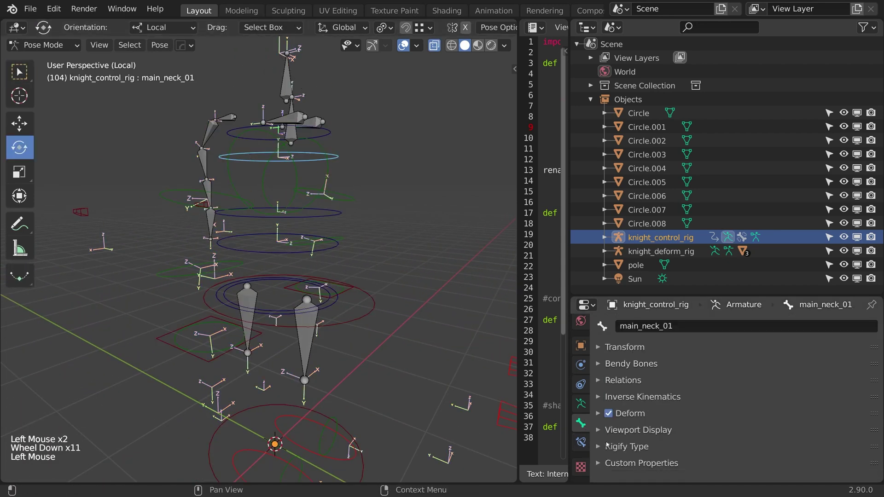
click(622, 430)
scroll(752, 435, down, 7)
click(755, 395)
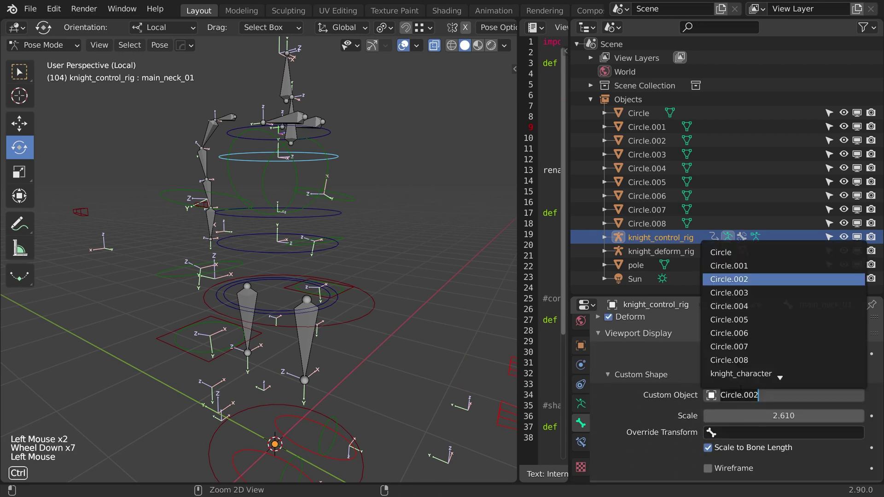
Assign Circle.002 as the custom shape object of main_helmet_tail_01.
click(220, 121)
click(225, 119)
shift+middle_drag(249, 148, 267, 152)
middle_drag(272, 157, 304, 168)
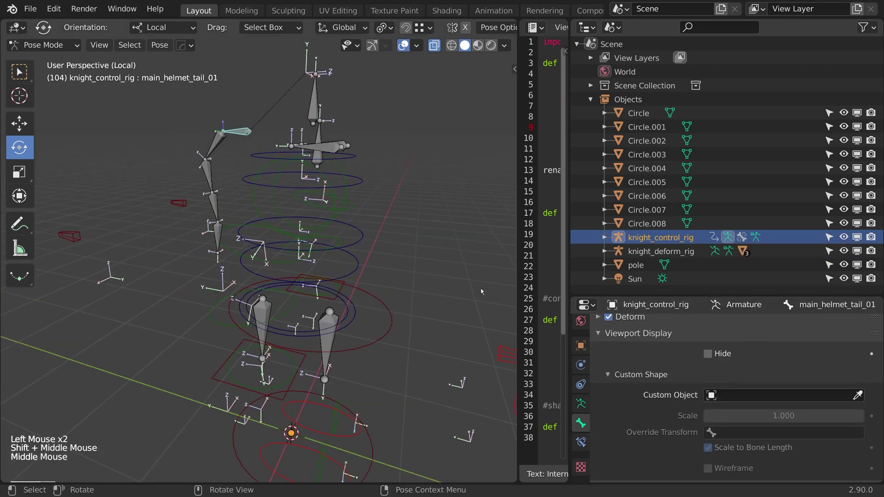
key(ctrl+v)
key(ctrl+v)
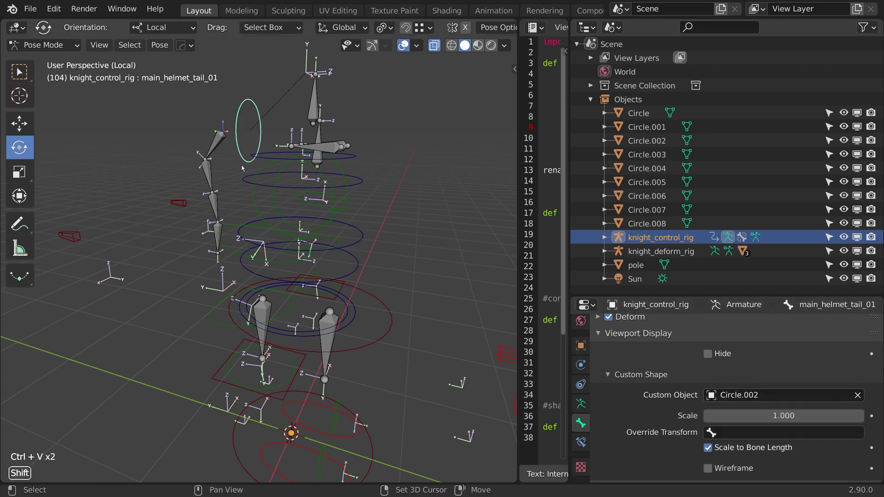
Assign Circle.002 as the custom shape object of main_helmet_tail_02.
shift+middle_drag(240, 172, 363, 203)
scroll(363, 203, up, 1)
click(361, 164)
text(Circle.002)
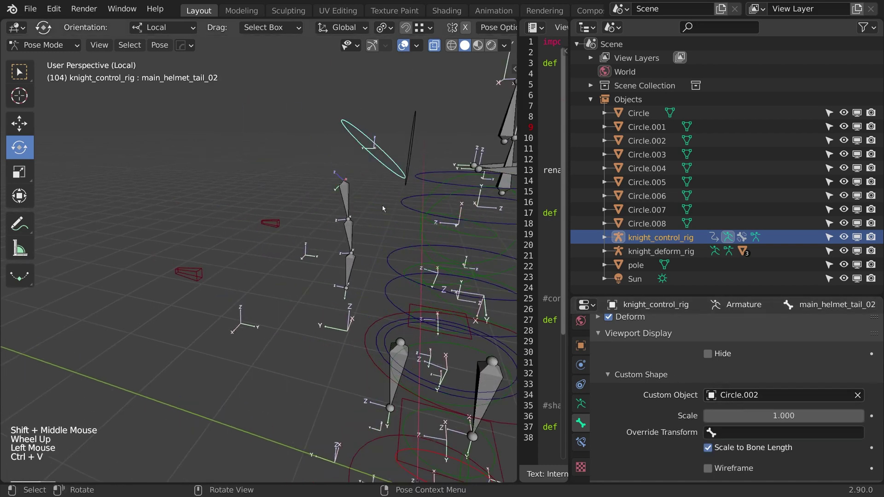
Widen the text editor, then comment out the rename() call and uncomment the shape_update() call.
drag(517, 178, 295, 264)
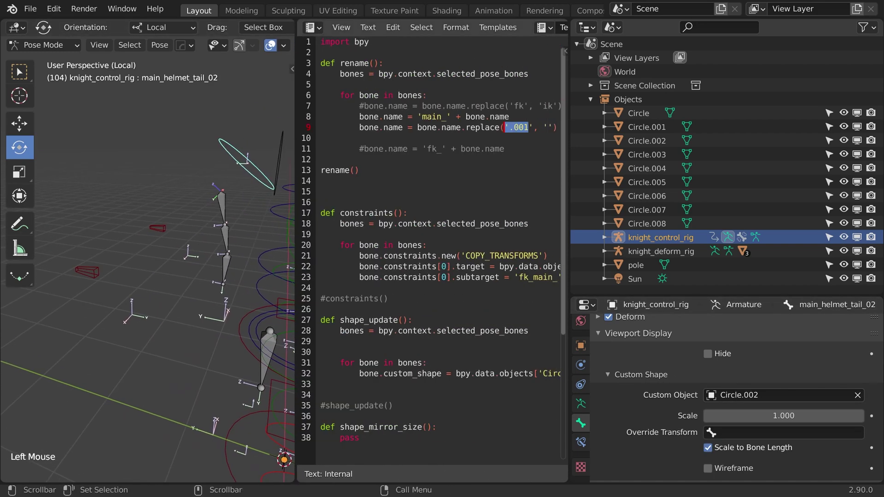
scroll(295, 263, down, 4)
scroll(296, 263, up, 1)
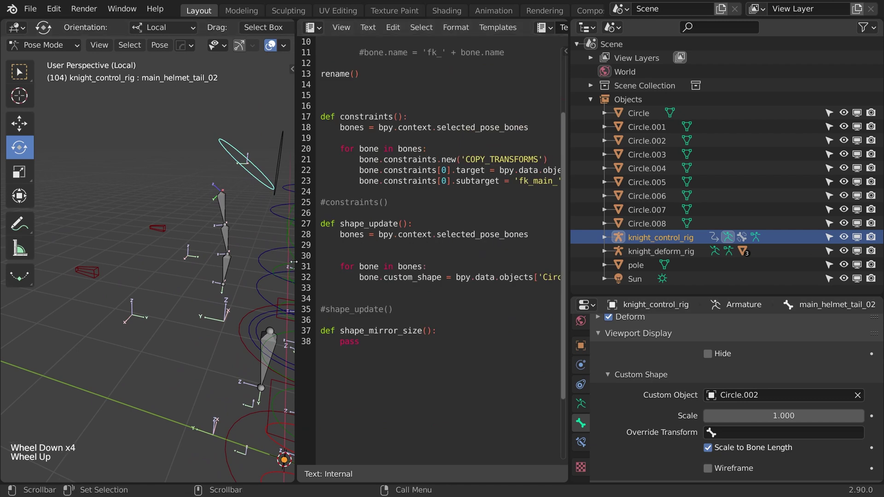
drag(295, 260, 184, 261)
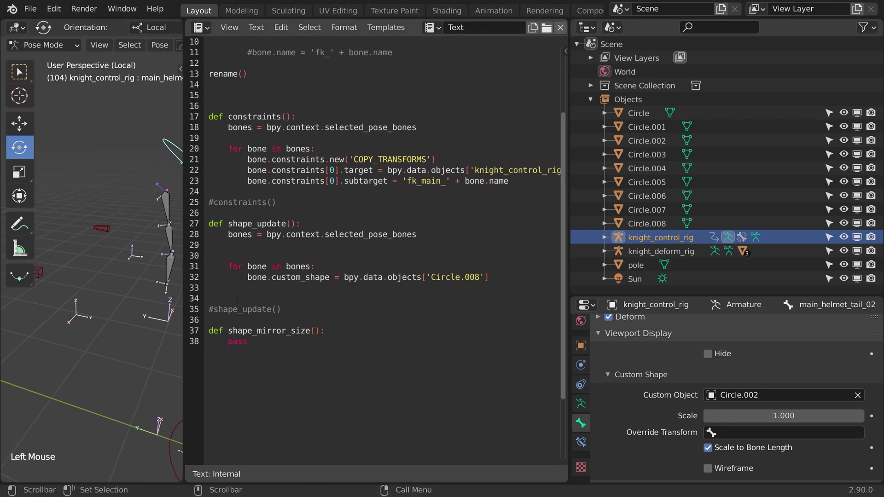
shift+middle_click(205, 75)
shift+scroll(205, 75, up, 2)
click(205, 75)
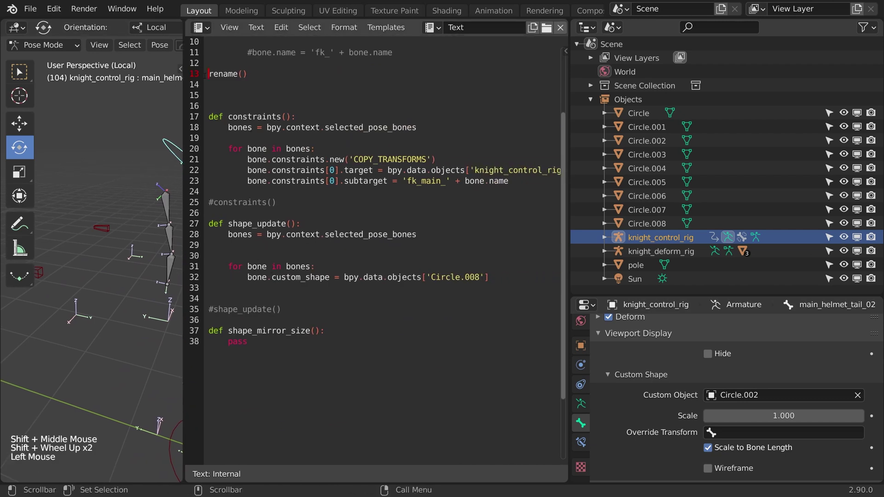
text(#)
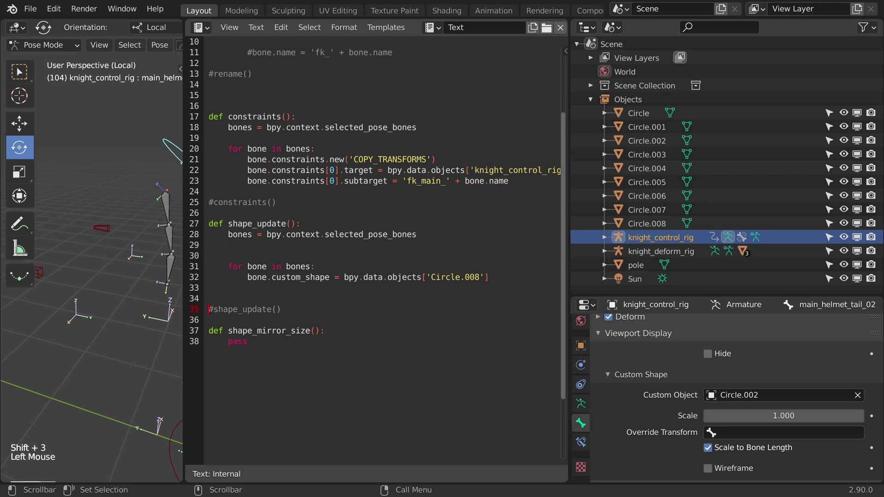
key(Delete)
Select the three helmet tail bones without a custom shape, both eye bones, the helmet and the lower helmet.
shift+middle_drag(171, 276, 144, 257)
click(139, 187)
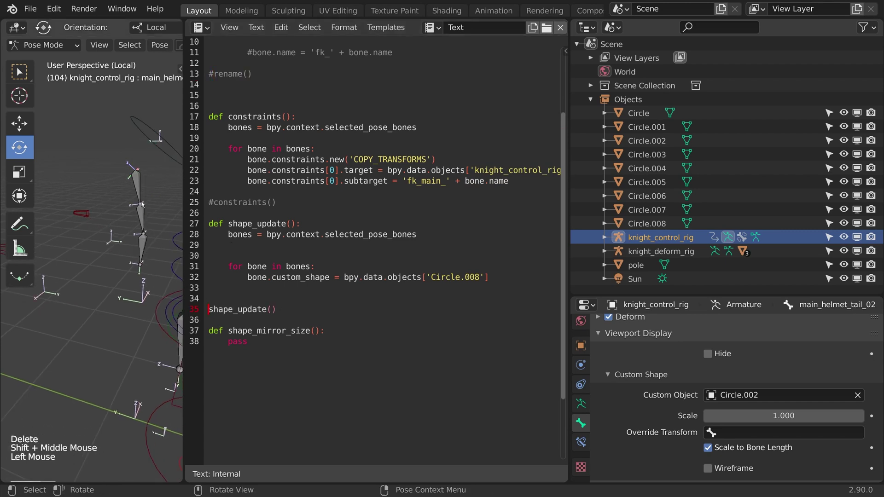
shift+click(144, 219)
shift+click(146, 238)
shift+click(151, 241)
shift+click(152, 241)
shift+middle_drag(152, 240, 96, 239)
shift+click(122, 226)
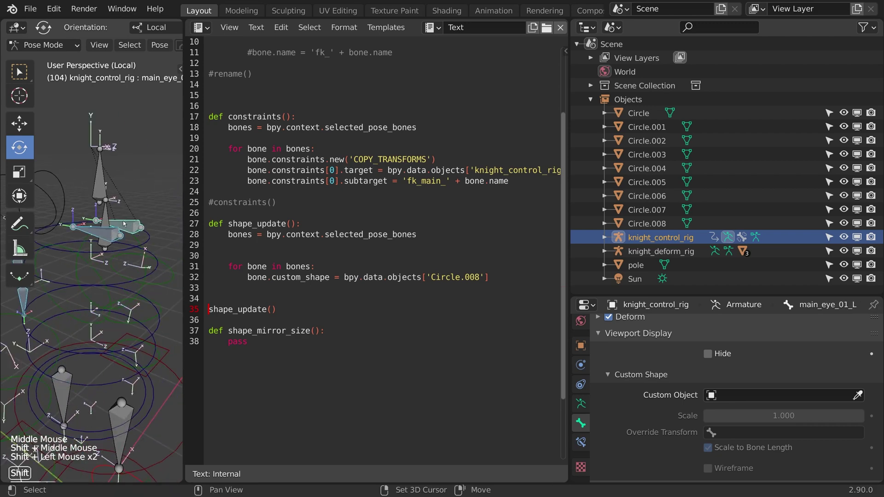
shift+click(100, 193)
shift+click(105, 214)
scroll(133, 207, down, 3)
shift+middle_drag(105, 214, 170, 216)
scroll(170, 216, up, 1)
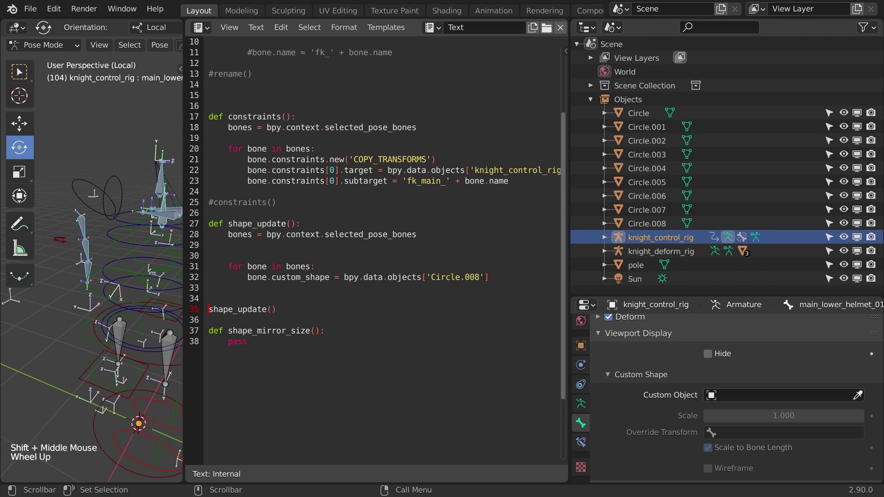
Change the custom shape object in shape_update() to 'Circle.002' and run the script on the selected bones.
text(Circle.002)
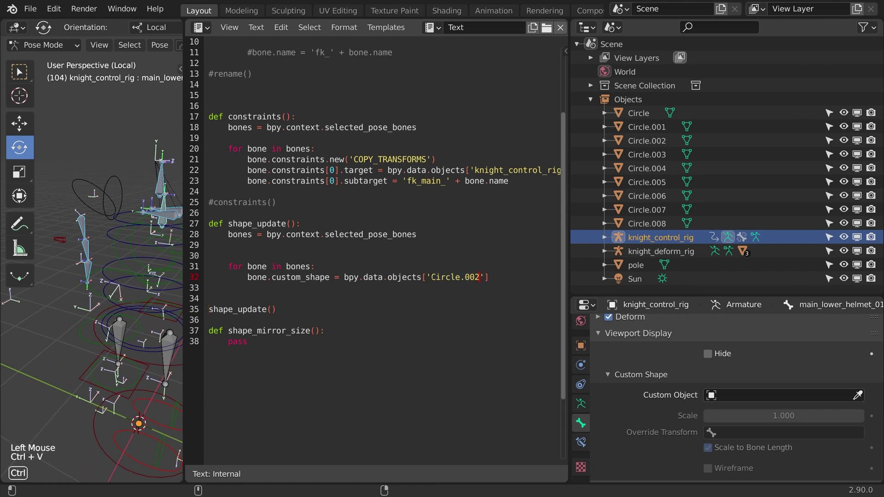
scroll(554, 30, down, 2)
click(551, 28)
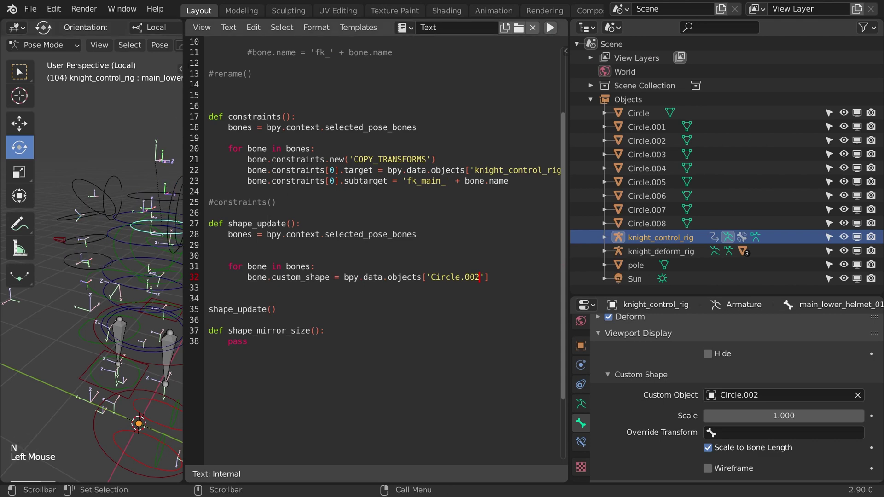
Enlarge the 3D viewport and select all five helmet tail controls.
drag(183, 84, 442, 120)
scroll(295, 149, up, 2)
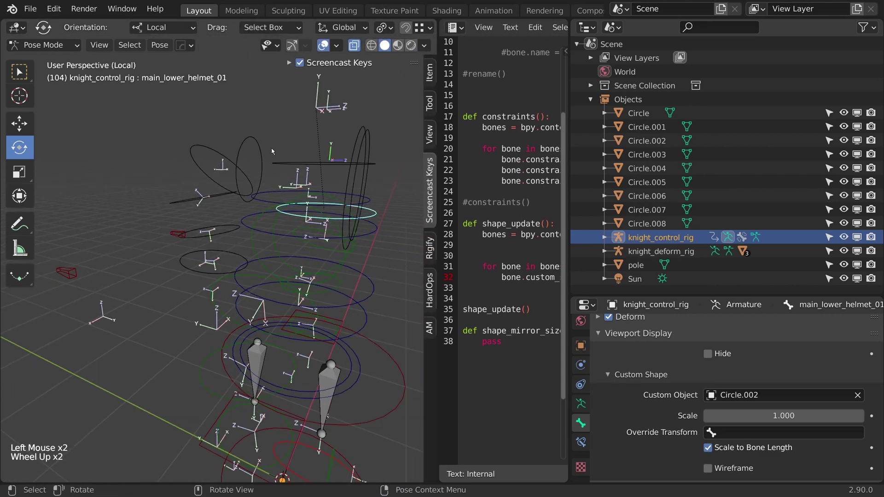
drag(274, 152, 182, 196)
key(ctrl+z)
middle_drag(184, 188, 238, 153)
click(239, 156)
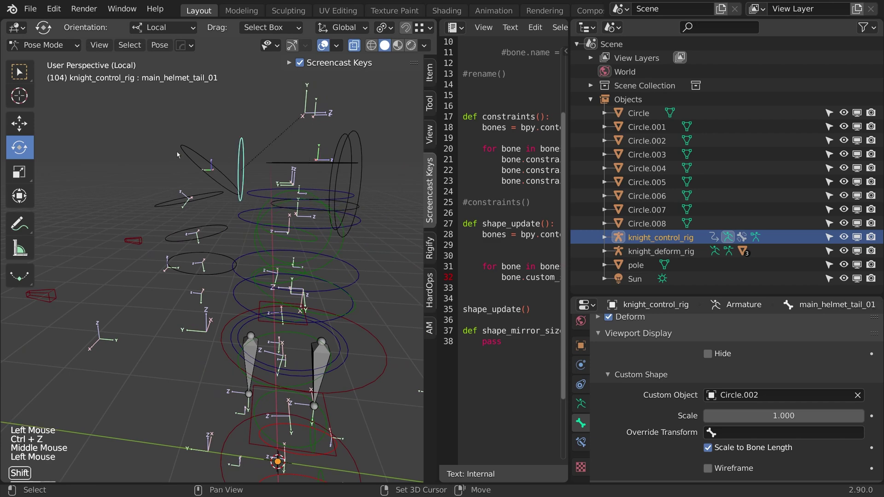
shift+click(221, 182)
shift+click(199, 242)
shift+click(200, 212)
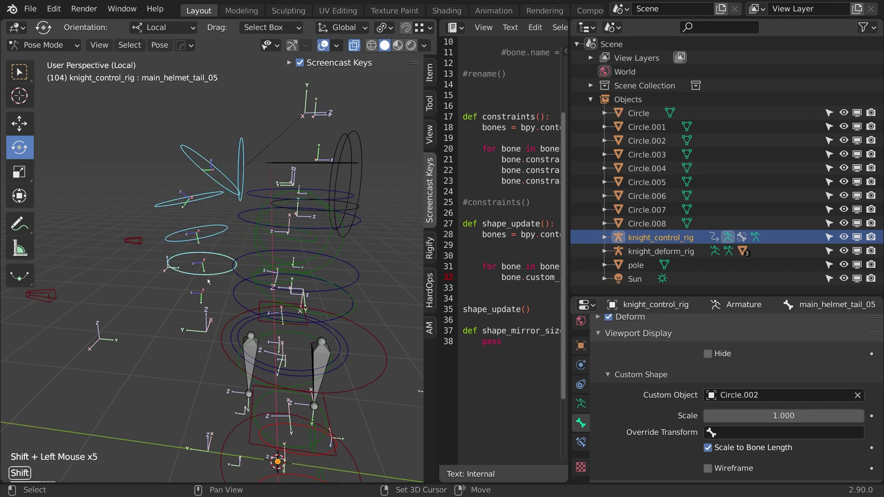
Exit local view and, in the right orthographic view, reduce the second helmet tail control's custom shape scale to fit the mesh.
key(KP_Divide)
key(KP_3)
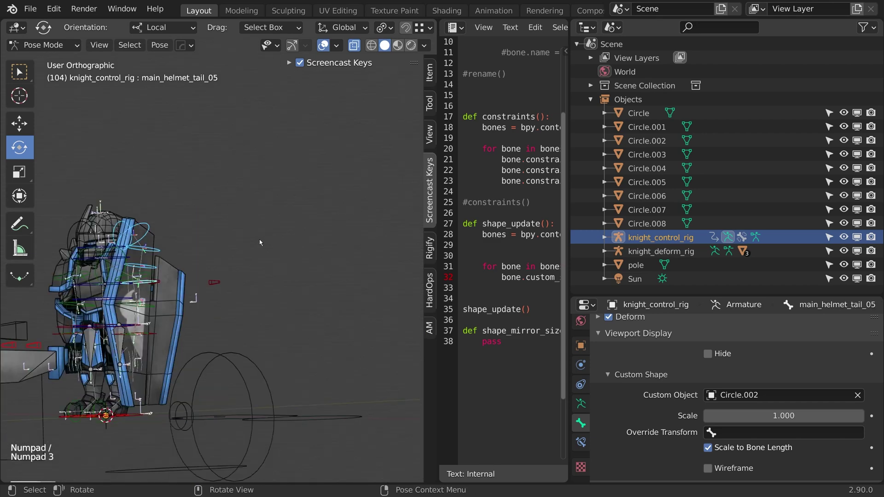
scroll(261, 244, up, 1)
shift+scroll(261, 244, up, 2)
scroll(231, 237, up, 4)
shift+middle_drag(167, 230, 318, 226)
scroll(309, 220, up, 2)
click(304, 162)
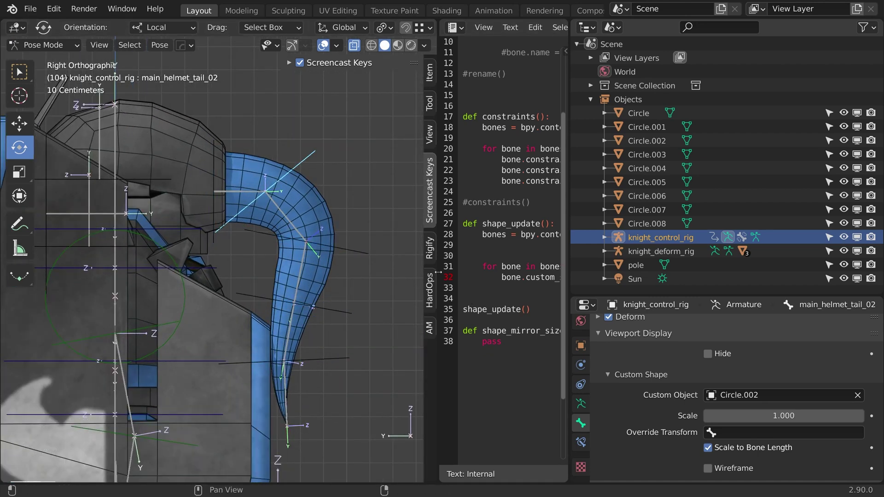
drag(437, 273, 538, 272)
mouse_move(783, 416)
shift+mouse_down()
mouse_move(765, 416)
mouse_move(780, 416)
shift+mouse_up()
Shrink the custom shapes of the lower three helmet tail controls, using scale 0.640 for the third and 0.390 for the fifth.
click(442, 248)
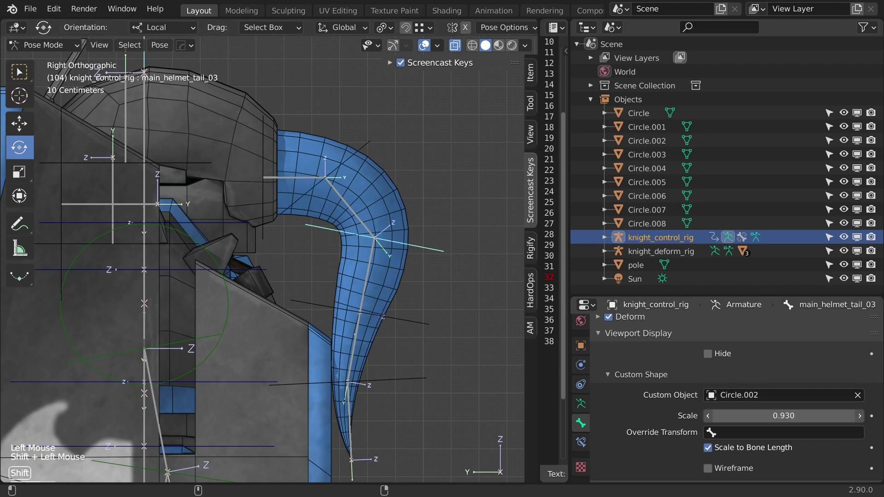
click(424, 333)
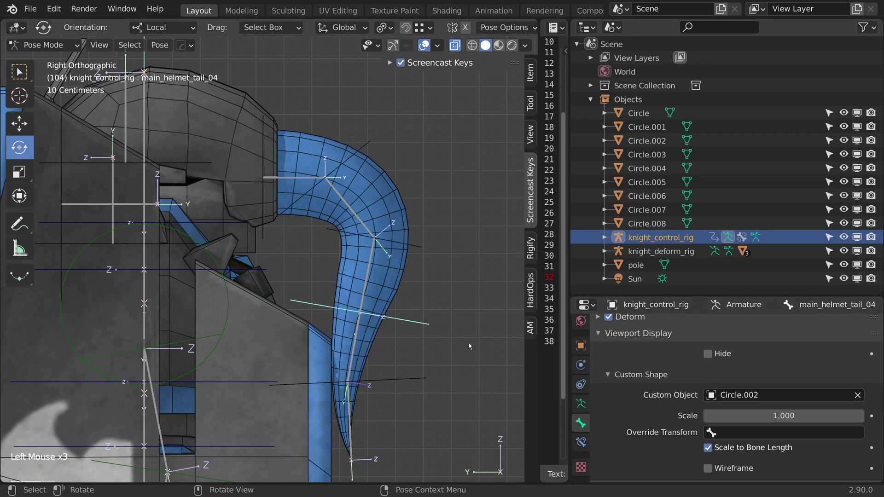
shift+drag(784, 416, 784, 416)
shift+middle_drag(376, 349, 341, 256)
click(344, 287)
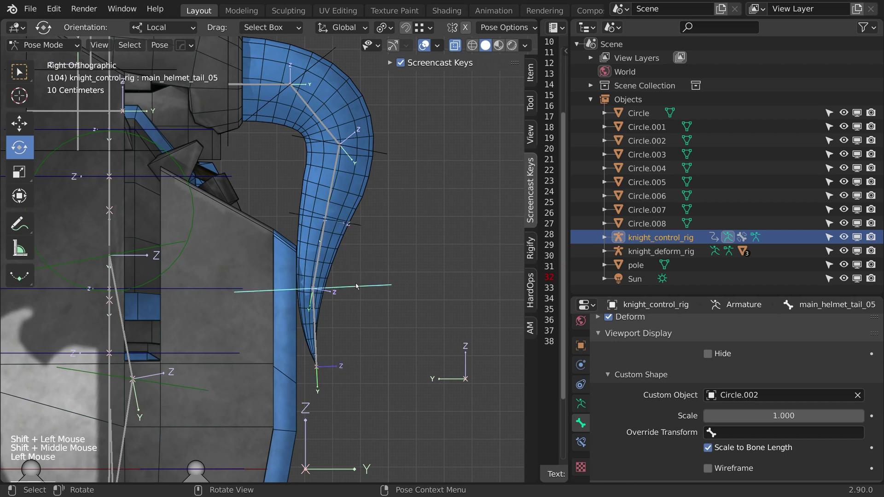
shift+drag(761, 416, 788, 416)
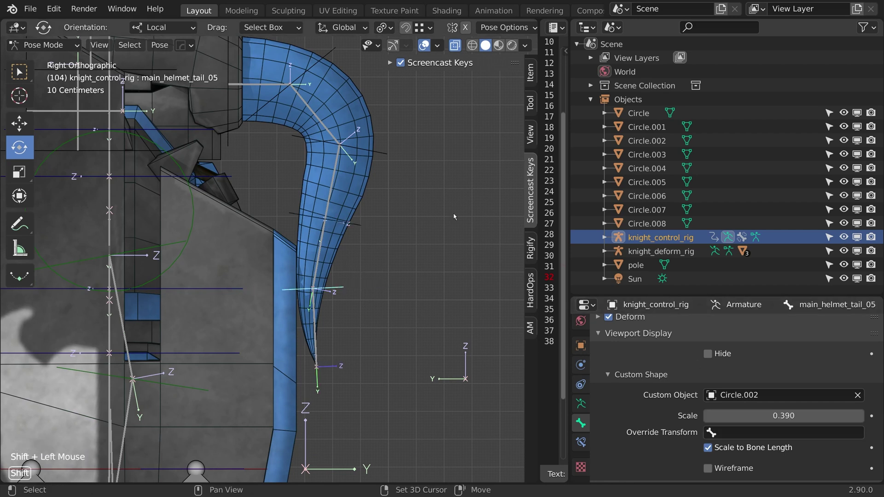
Box-select the helmet tail controls along the tail.
shift+middle_drag(371, 226, 373, 258)
key(b)
key(b)
key(b)
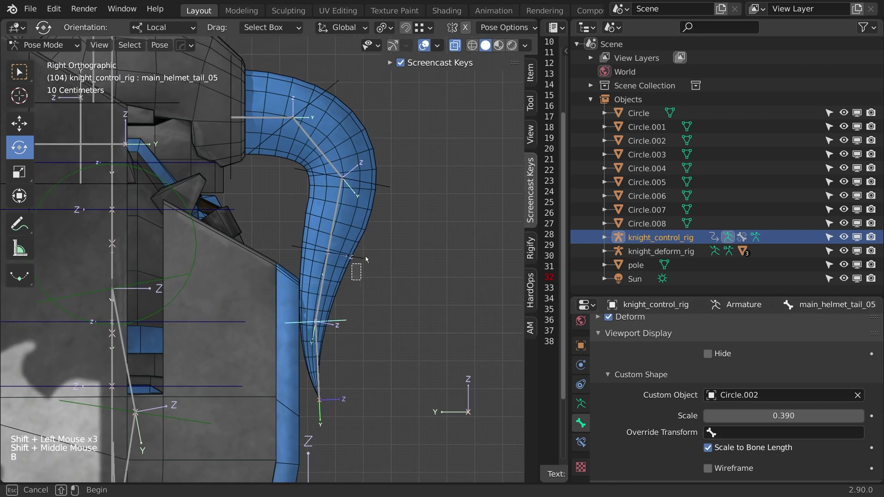
drag(331, 77, 347, 98)
shift+middle_drag(267, 60, 283, 93)
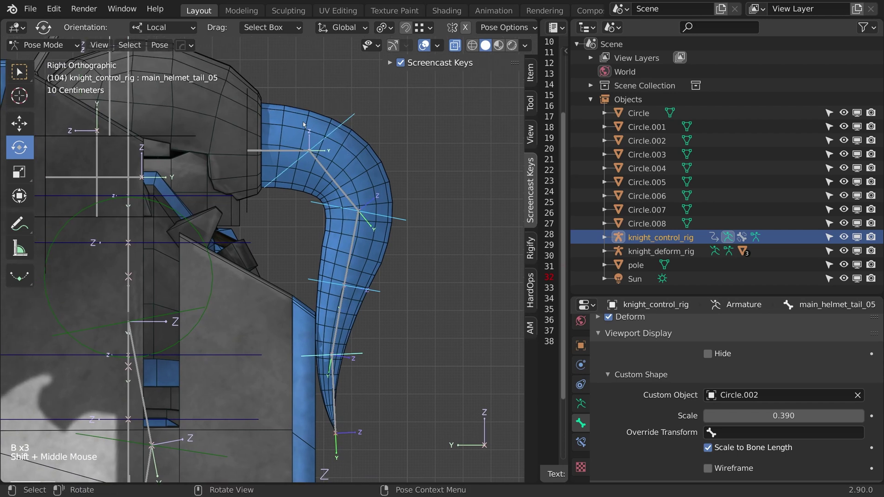
key(b)
drag(257, 83, 248, 95)
Set the first helmet tail control's custom shape scale to 1.160, then add the other four tail controls to the selection.
click(248, 97)
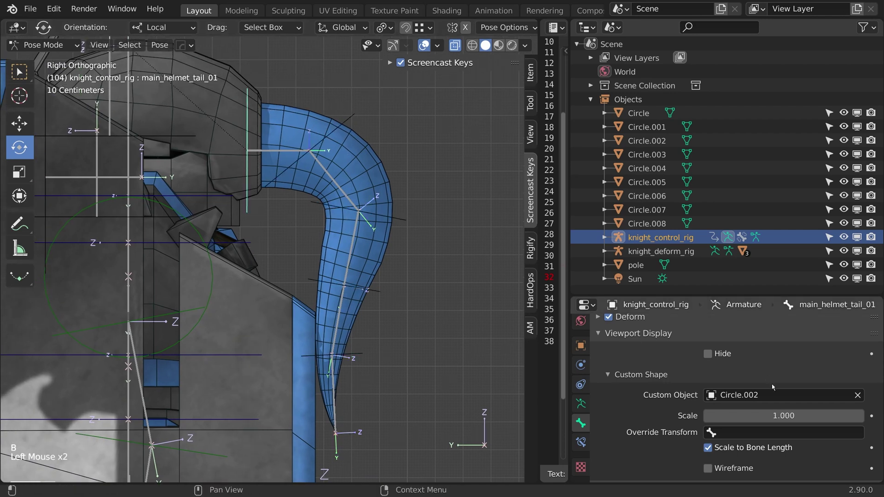
shift+click(248, 85)
shift+click(360, 137)
shift+click(360, 137)
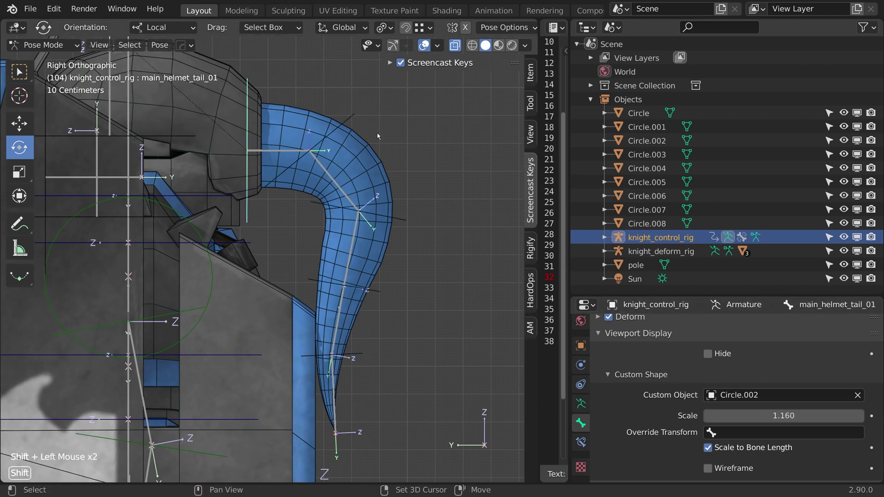
shift+middle_drag(361, 139, 379, 76)
shift+click(406, 154)
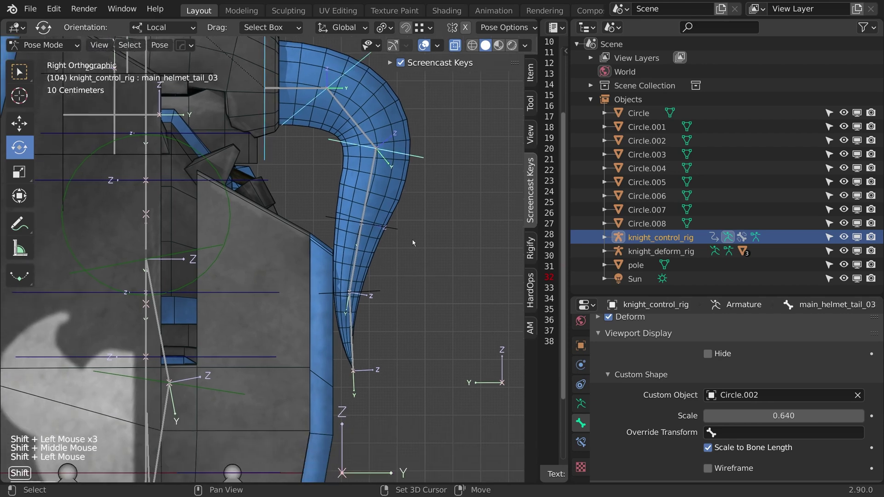
shift+click(375, 296)
Add a bone group named 'helmet' with 15 - Theme Color Set and assign the selected tail bones to it.
click(580, 403)
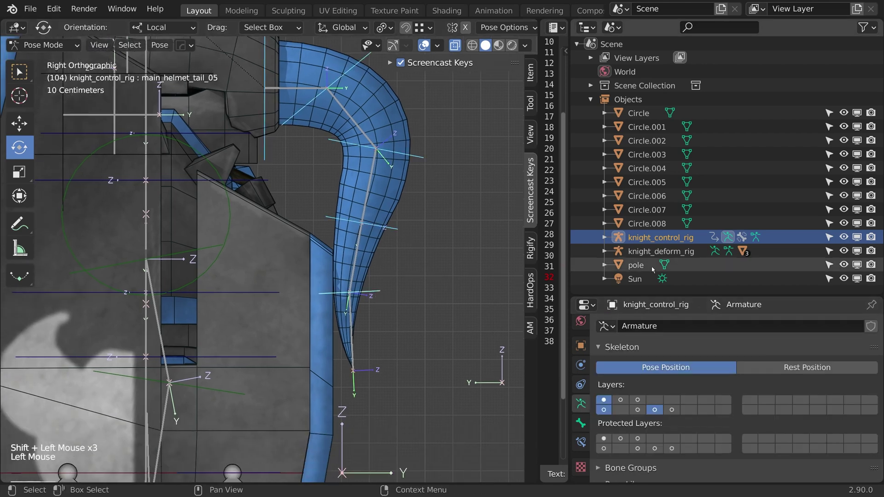
drag(644, 295, 640, 125)
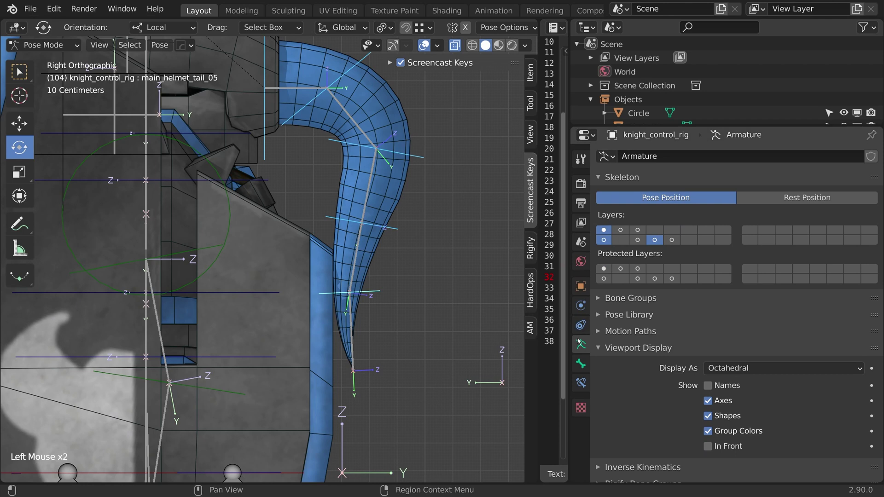
click(637, 348)
click(631, 297)
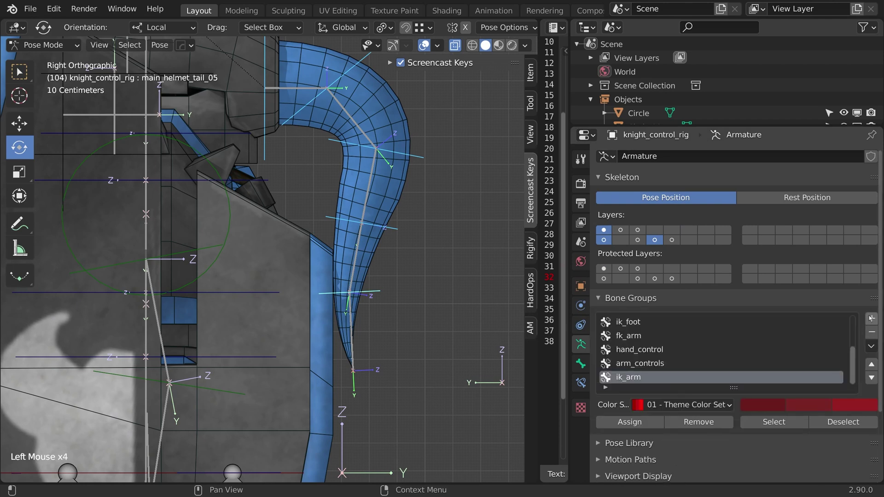
click(870, 319)
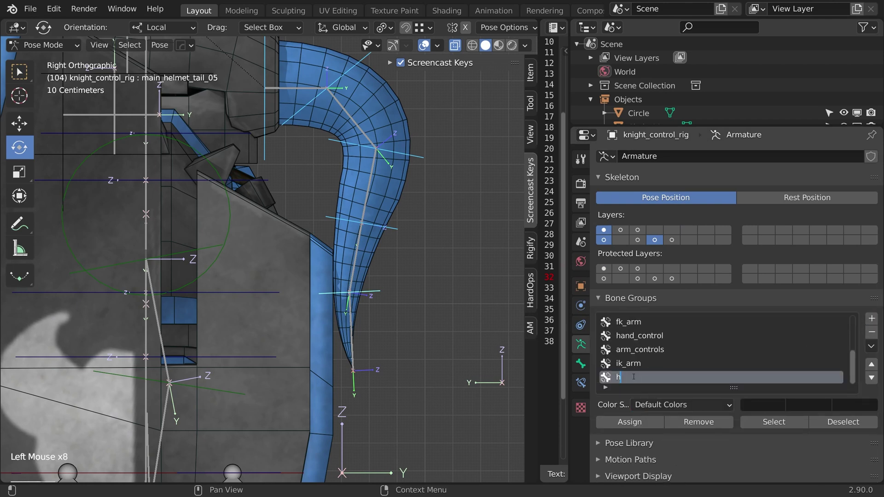
click(622, 409)
click(670, 328)
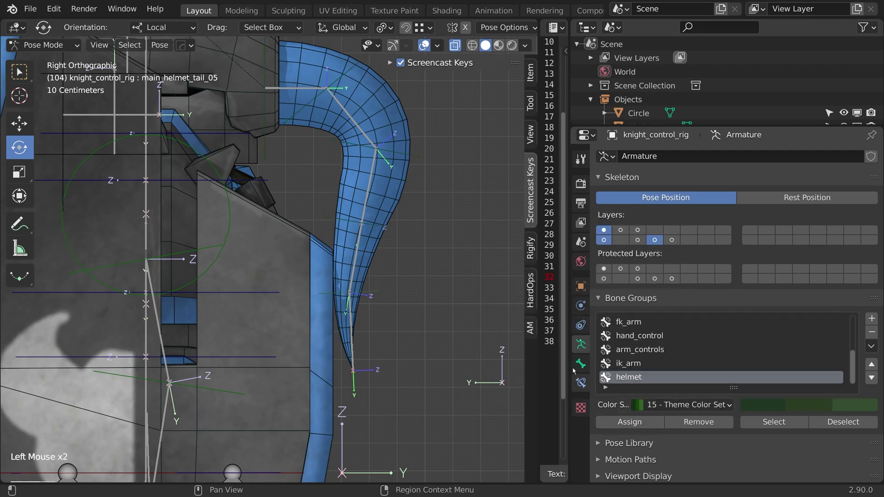
Select the right eye control and isolate the control rig in local view.
scroll(371, 264, down, 2)
shift+middle_drag(350, 249, 315, 251)
shift+scroll(285, 220, down, 2)
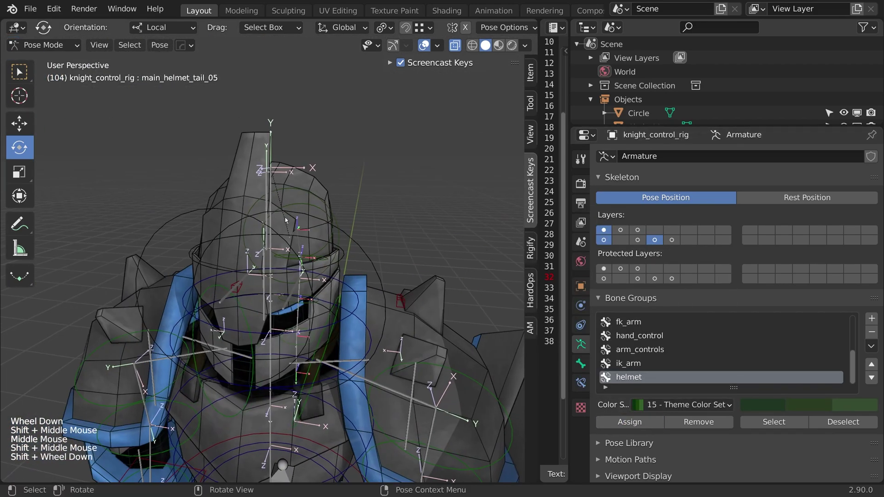
middle_drag(286, 220, 295, 251)
click(248, 201)
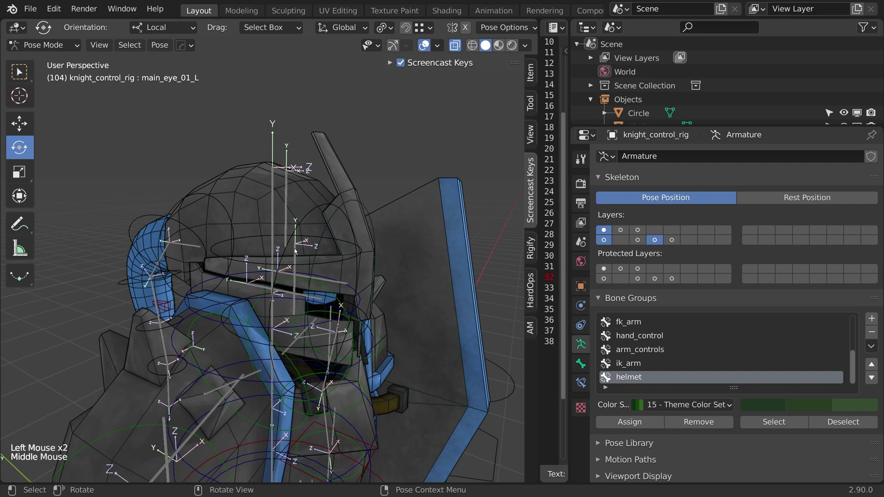
click(316, 208)
key(KP_Divide)
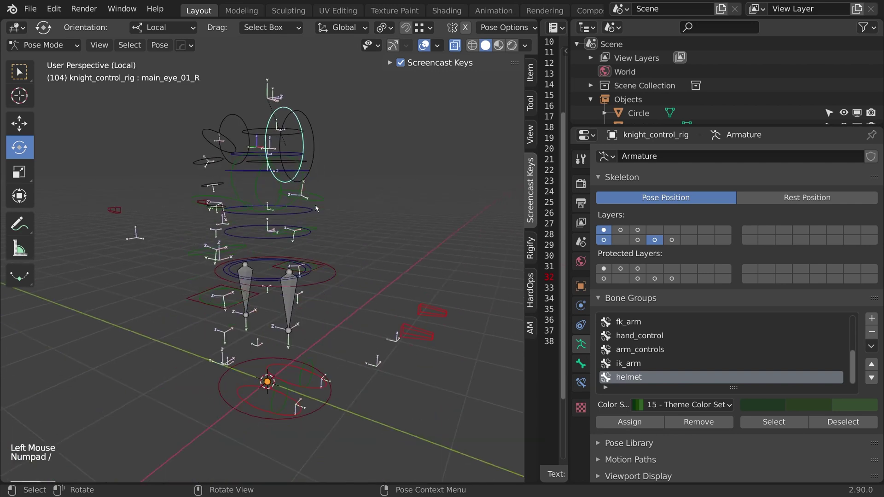
shift+middle_drag(271, 207, 303, 200)
scroll(280, 230, up, 5)
scroll(280, 237, down, 2)
scroll(302, 200, up, 1)
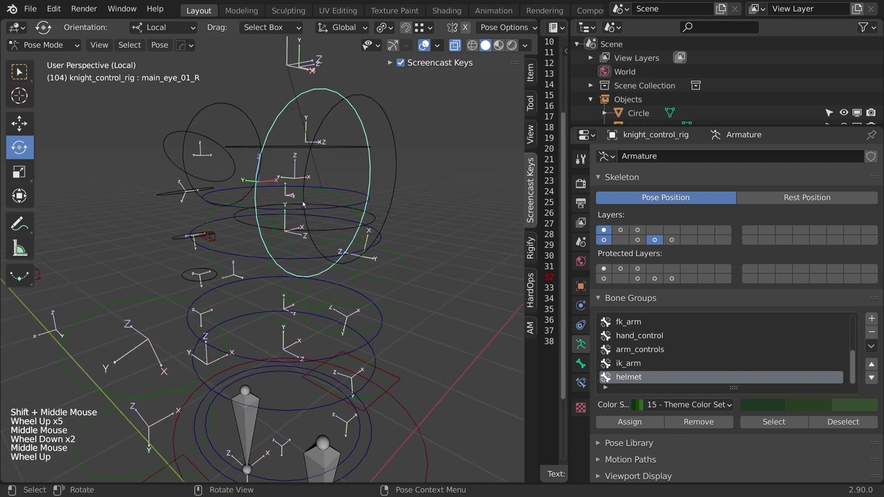
Select the lower helmet and helmet bones and assign them to the 'helmet' bone group.
click(337, 231)
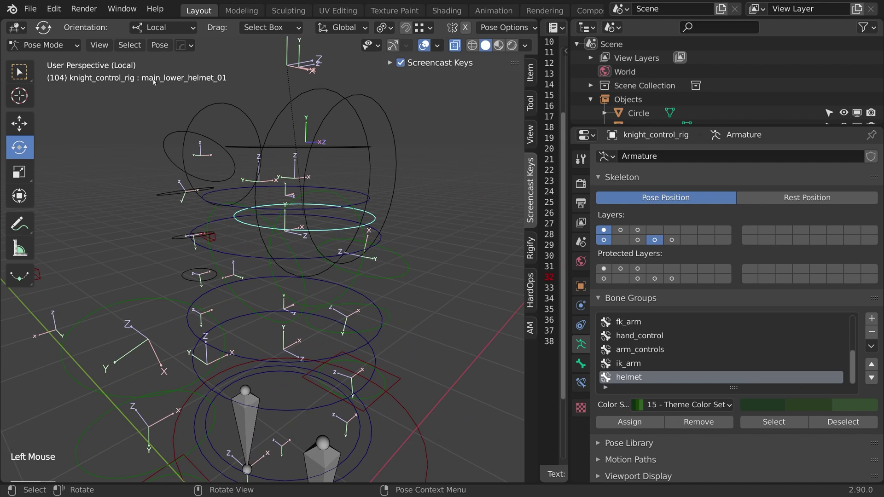
shift+click(317, 148)
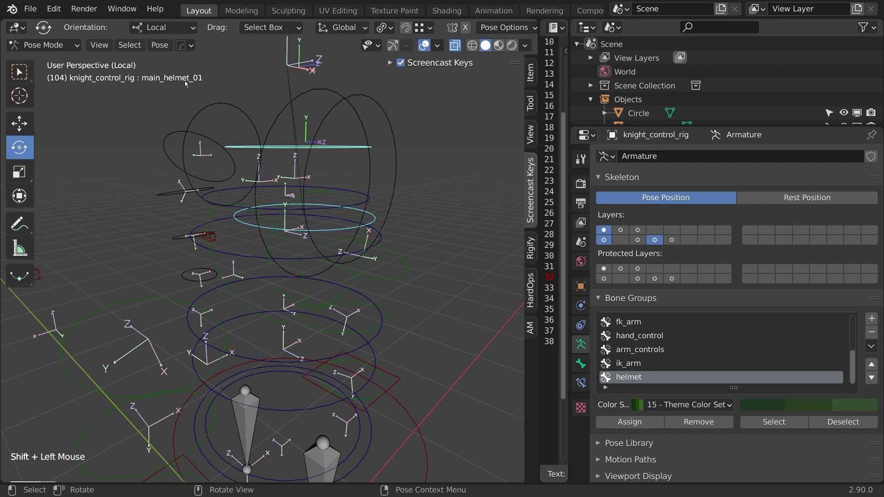
click(629, 422)
Change the 'helmet' bone group's colour set to 03 - Theme Color Set.
middle_drag(343, 192, 304, 193)
scroll(304, 193, down, 1)
shift+middle_drag(294, 189, 369, 181)
click(336, 146)
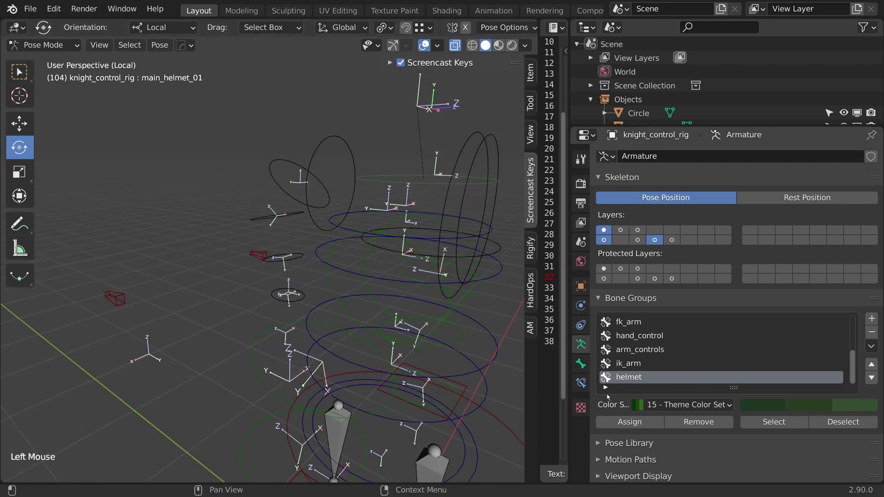
click(654, 405)
click(552, 343)
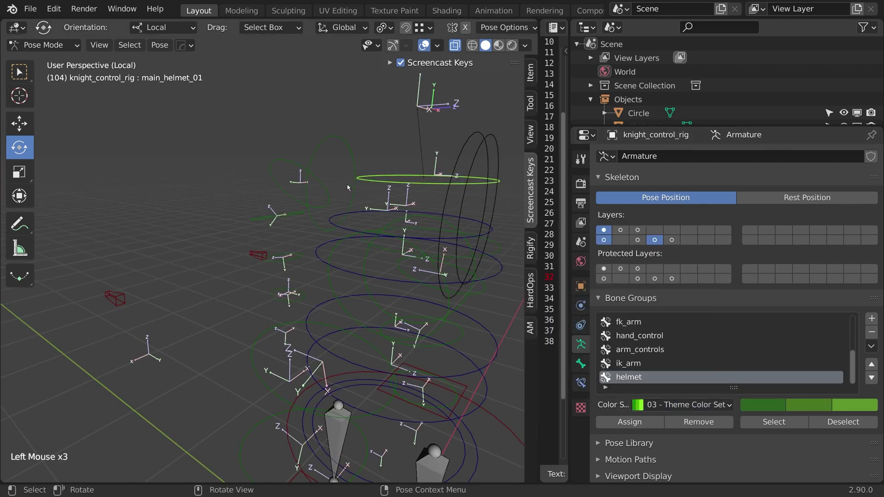
Undo the stray selection drag and select both eye controls.
shift+middle_drag(348, 188, 254, 174)
drag(315, 106, 351, 145)
key(ctrl+z)
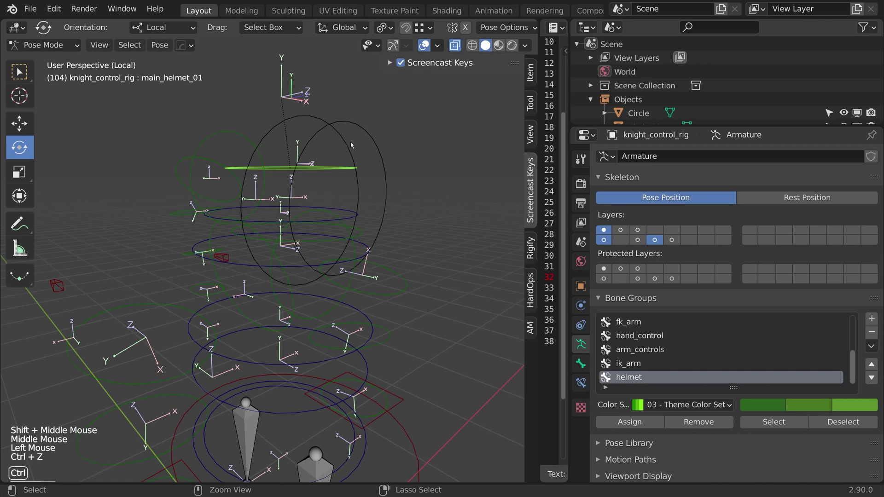
click(351, 145)
shift+click(385, 184)
Add a bone group named 'eyes' with 02 - Theme Color Set and assign both eye bones to it.
scroll(737, 322, down, 1)
click(871, 305)
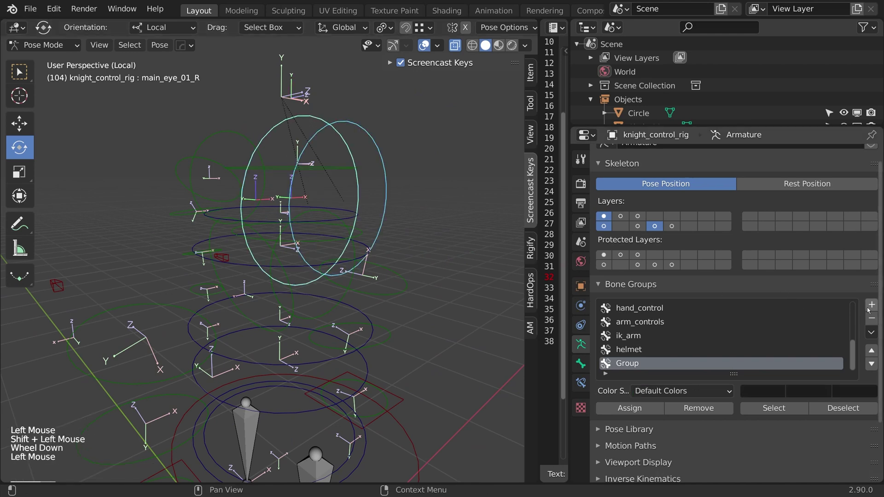
click(869, 311)
click(801, 360)
click(872, 319)
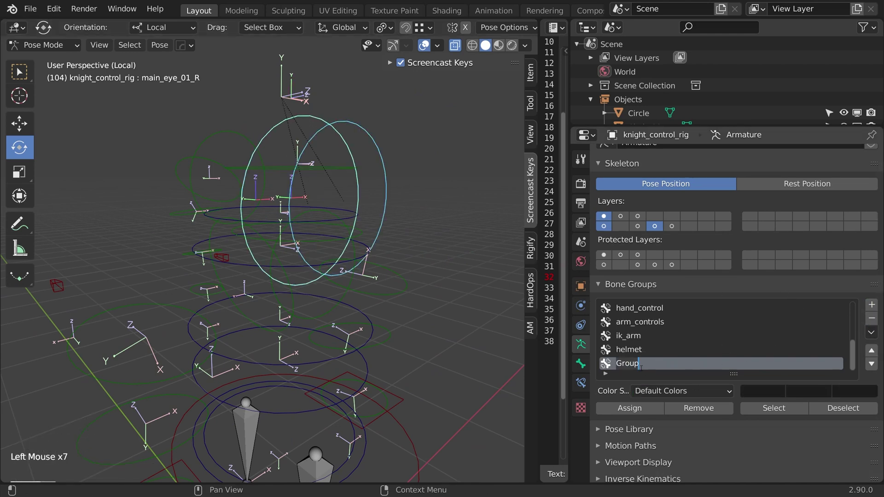
click(680, 391)
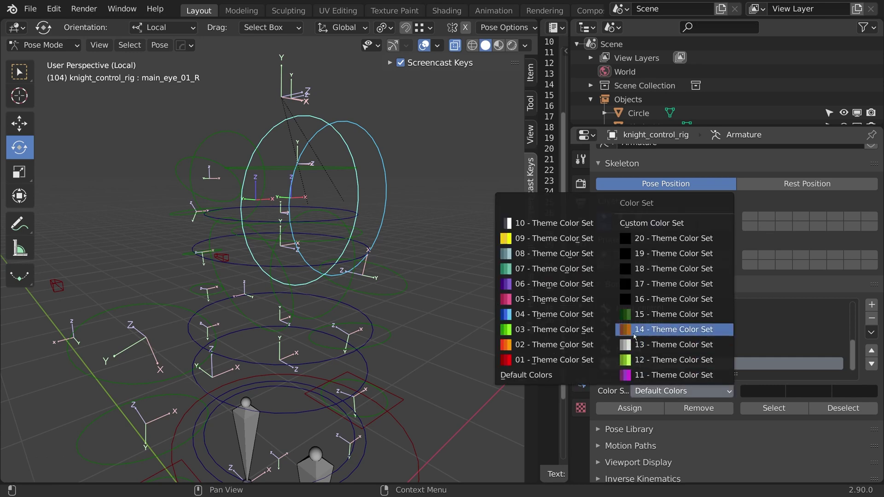
click(552, 344)
click(630, 408)
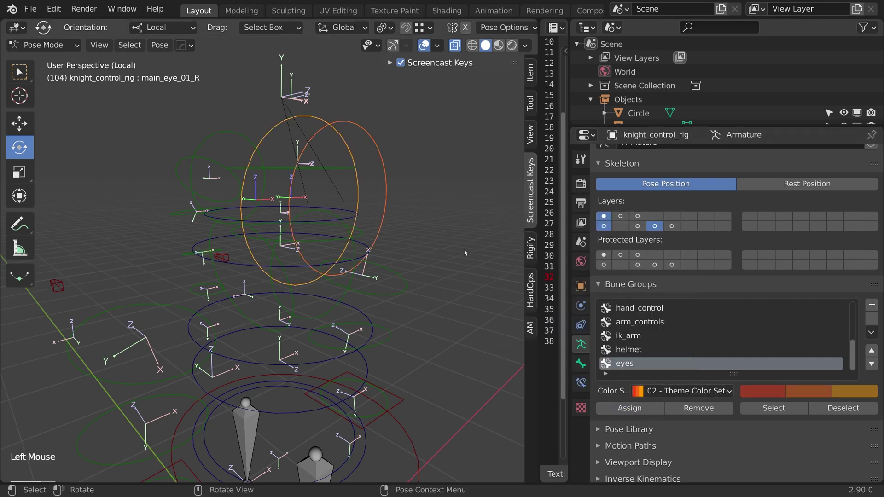
Set the custom shape scale of both eye controls to 0.170 and exit local view.
click(581, 364)
alt+shift+click(783, 342)
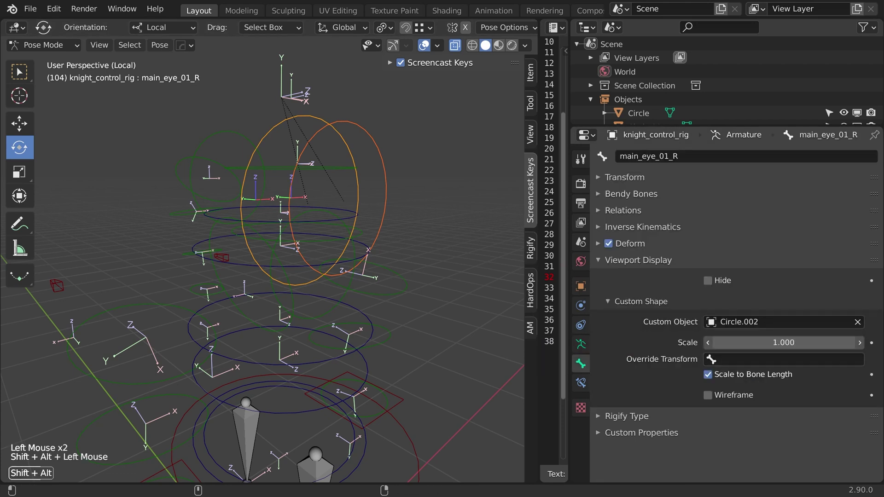
alt+shift+drag(783, 343, 728, 343)
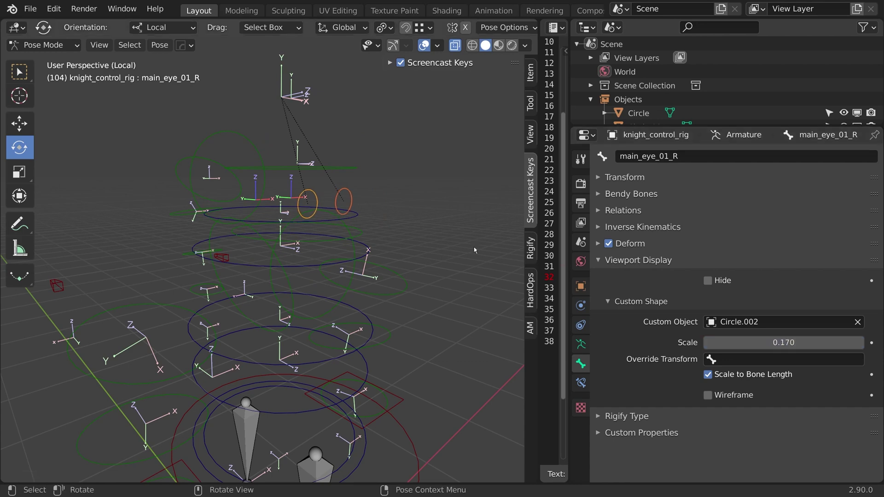
middle_drag(368, 239, 364, 211)
key(KP_Divide)
scroll(389, 230, down, 4)
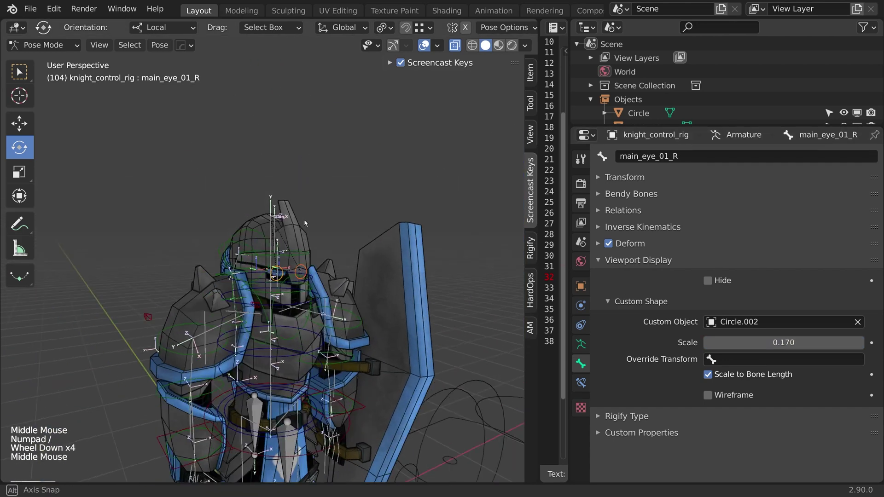
Try moving the two eye controls on the helmet.
scroll(363, 212, up, 3)
key(g)
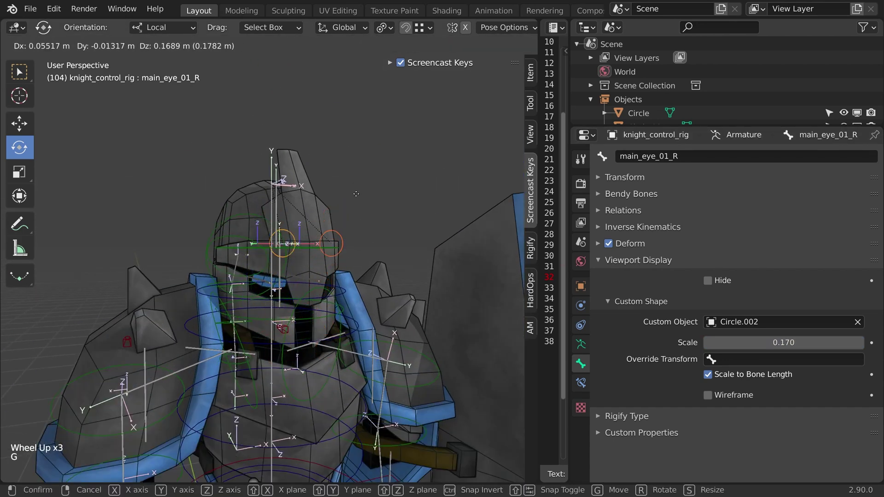
right_click(359, 281)
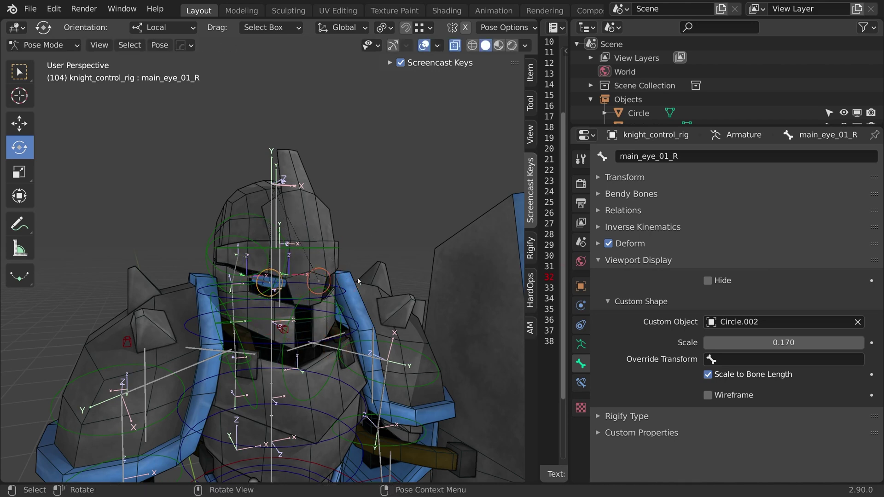
key(g)
right_click(274, 206)
Select the knight_deform_rig armature, isolate it in local view and put it in Pose Mode.
key(ctrl+Tab)
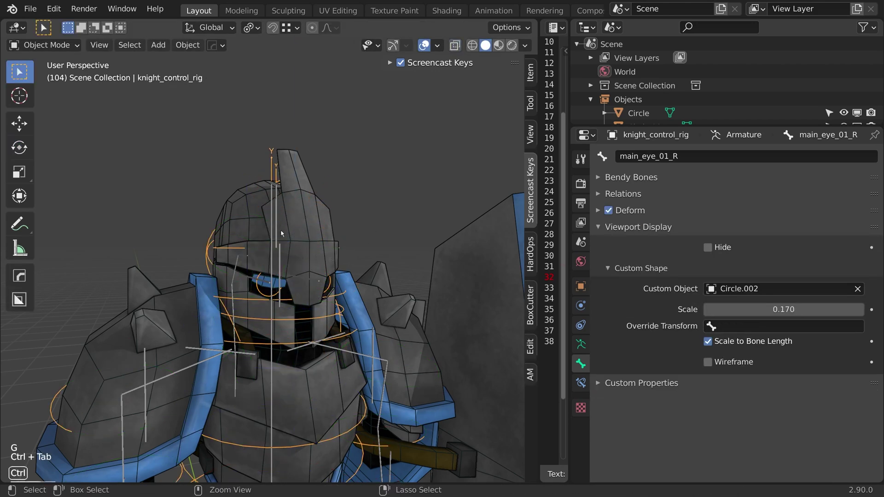
click(274, 209)
key(KP_Divide)
key(Tab)
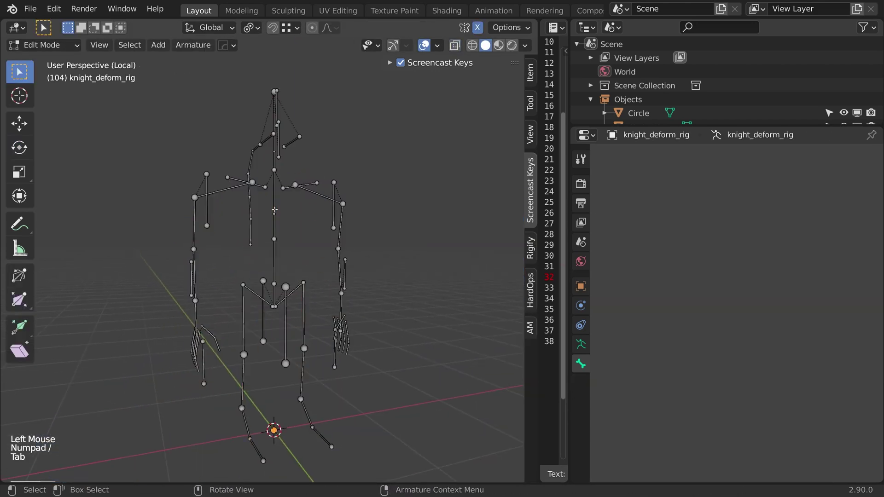
scroll(271, 266, up, 2)
shift+middle_drag(268, 167, 288, 258)
key(Tab)
key(ctrl+Tab)
scroll(288, 258, up, 2)
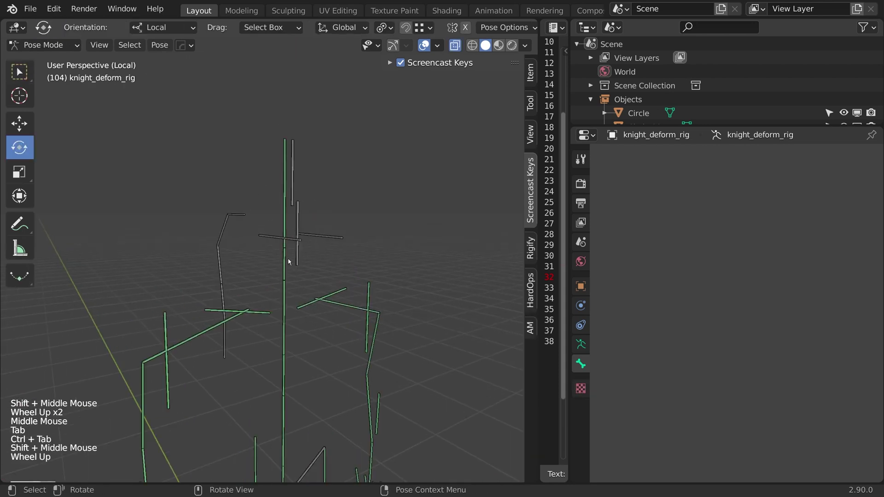
Select both eye bones, the two helmet bones and the whole helmet tail chain on the deform rig.
click(302, 230)
shift+click(331, 230)
shift+click(298, 162)
shift+click(276, 232)
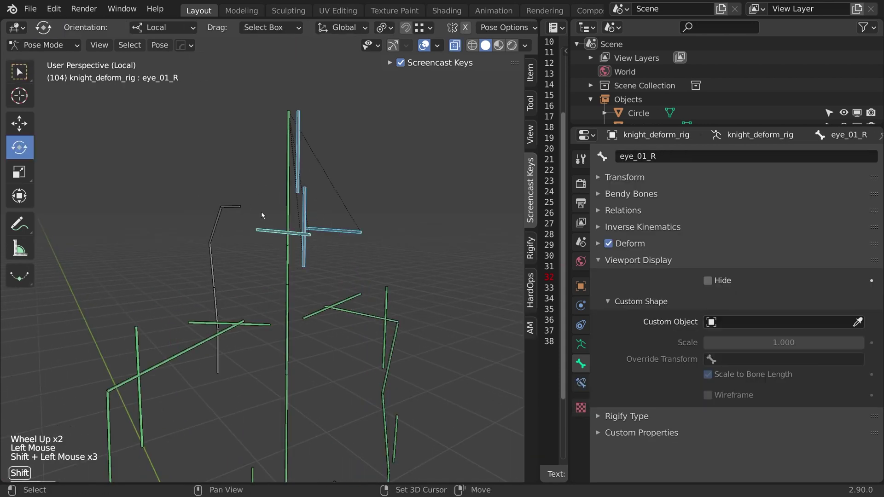
shift+click(230, 207)
middle_drag(211, 255, 230, 248)
shift+middle_drag(230, 249, 207, 258)
key(b)
drag(205, 180, 159, 363)
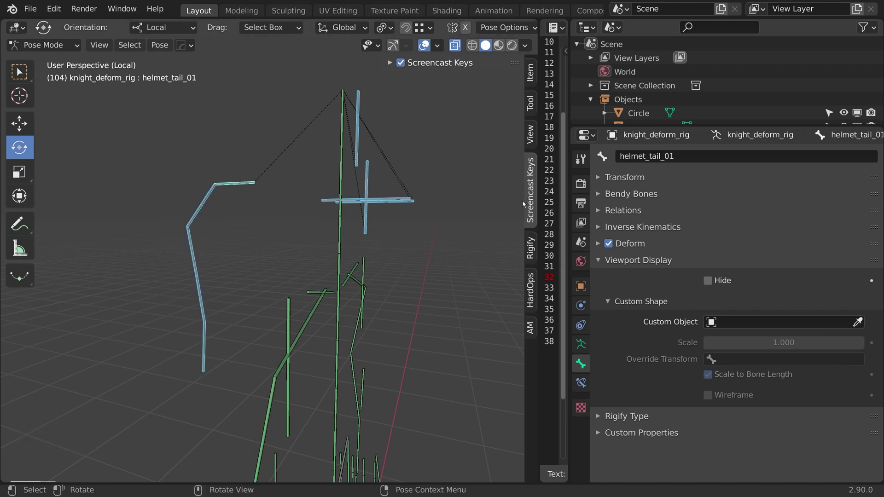
Uncomment the constraints() call in the script and comment out the shape_update() call.
drag(538, 194, 260, 193)
scroll(322, 230, up, 1)
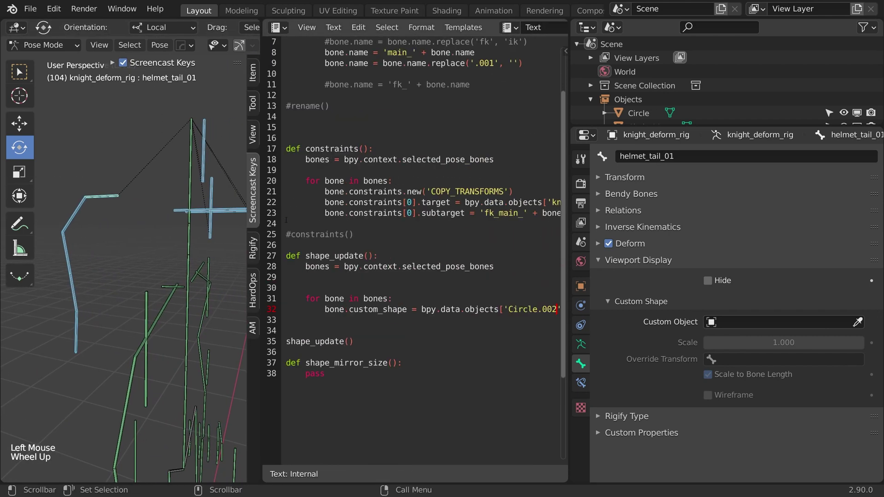
click(290, 234)
key(BackSpace)
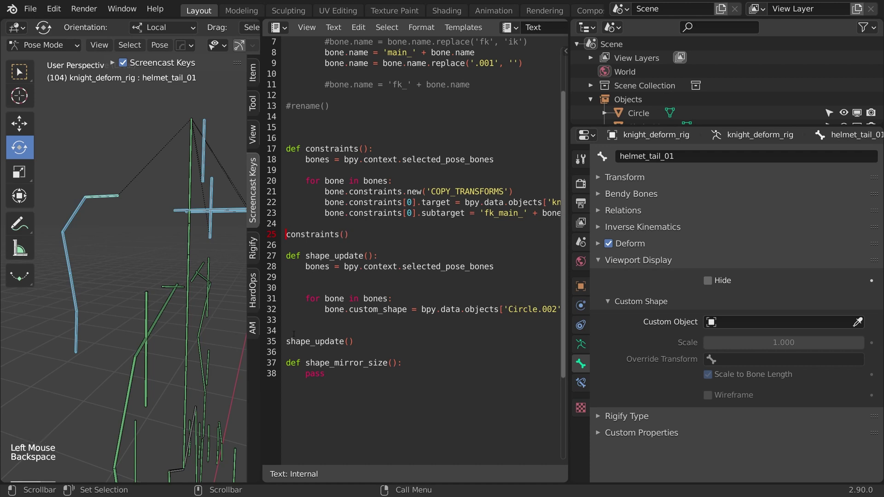
click(286, 341)
text(#)
Change the constraint subtarget prefix to 'main_' and run the script to add Copy Transforms constraints to the selected bones.
drag(261, 215, 160, 215)
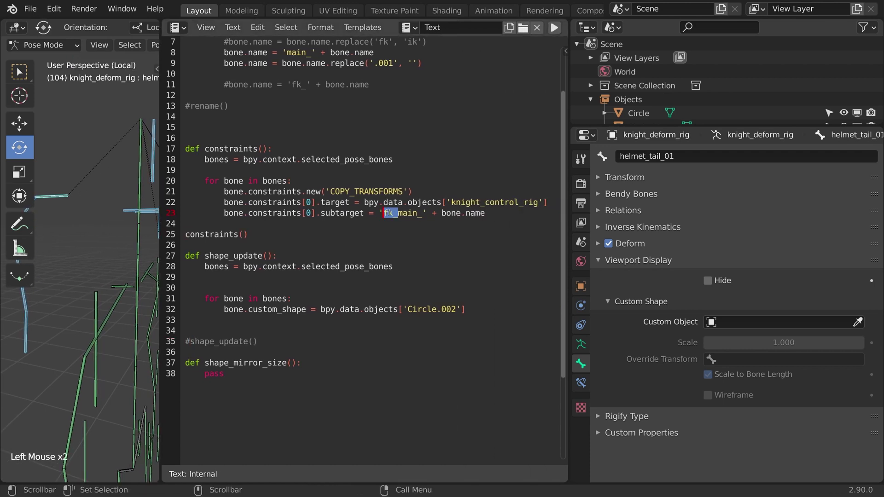
key(BackSpace)
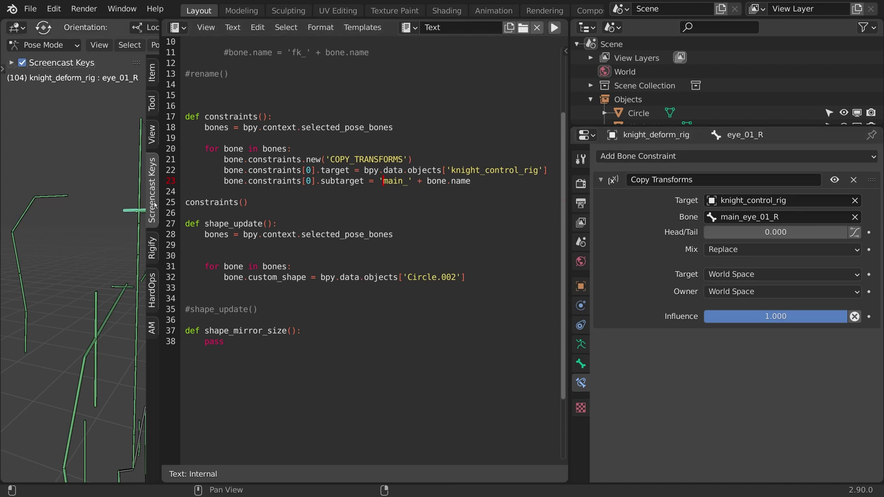
Exit local view, widen the 3D viewport and switch back to posing the control rig.
middle_drag(143, 206, 52, 212)
key(KP_Divide)
key(n)
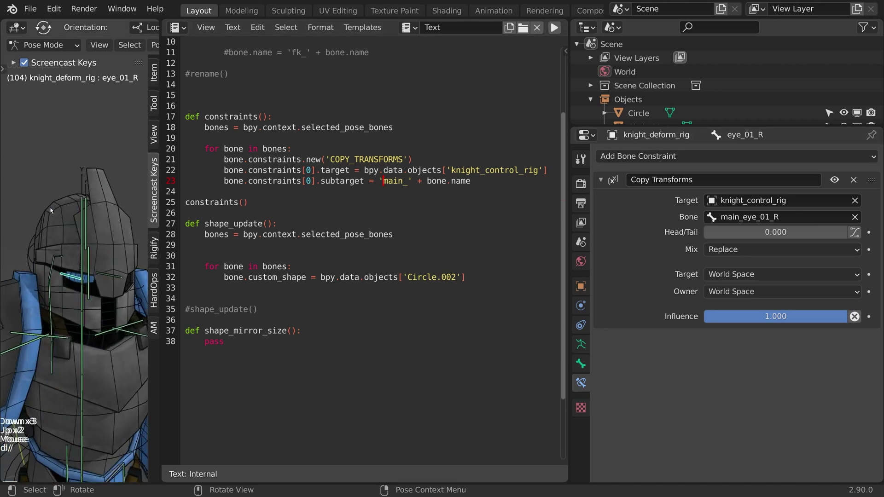
drag(161, 233, 542, 265)
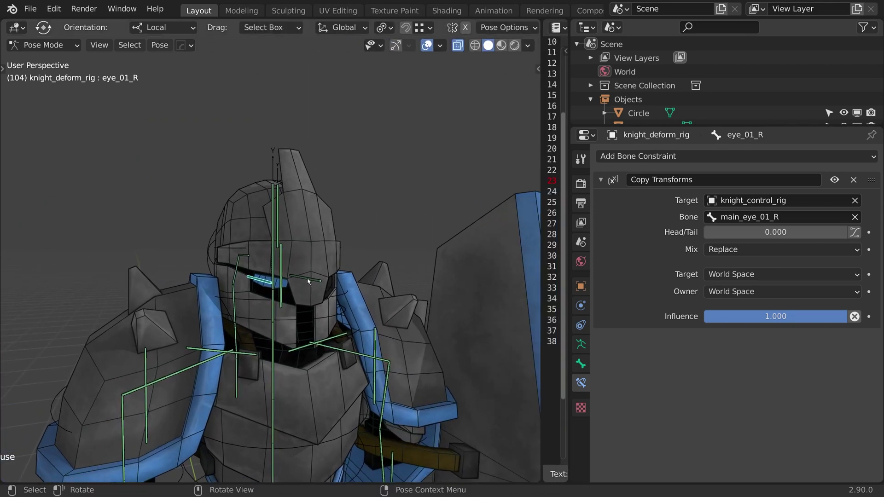
key(ctrl+Tab)
click(342, 297)
key(ctrl+Tab)
middle_drag(331, 270, 280, 269)
scroll(280, 269, up, 1)
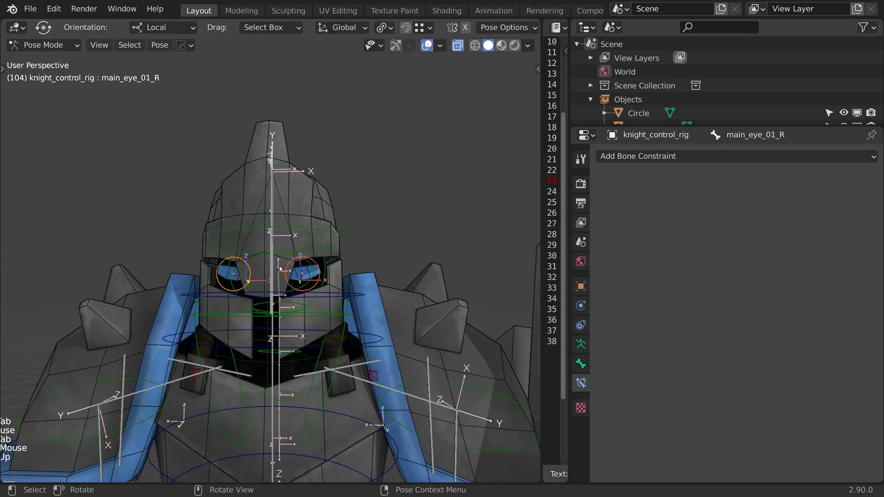
Try moving both eye controls together and the main_eye_01_R control on its own, cancelling each move.
key(g)
right_click(279, 246)
click(240, 263)
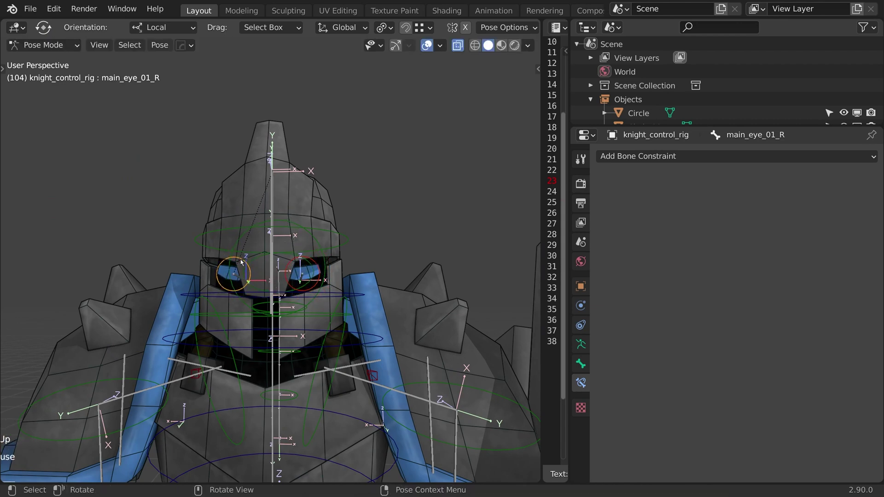
key(g)
key(Escape)
Try moving the main_helmet_01 and main_lower_helmet_01 controls, reverting each move.
click(347, 237)
key(g)
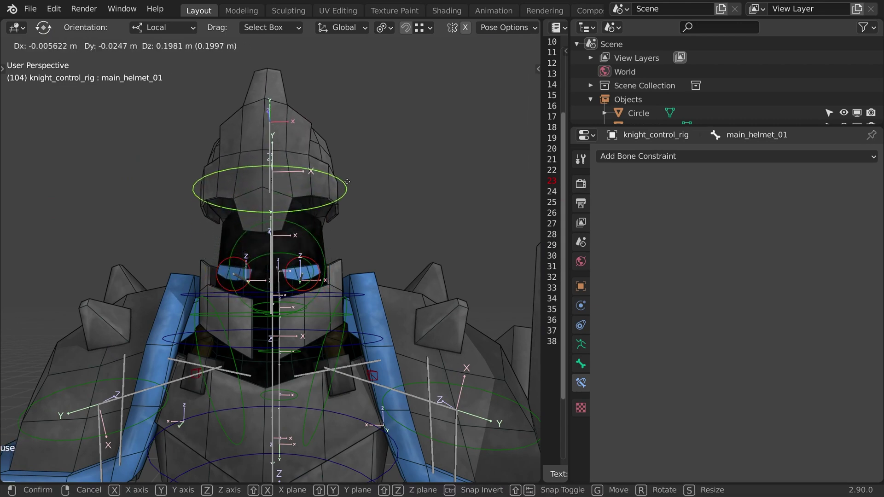
key(Escape)
scroll(322, 299, down, 8)
scroll(322, 299, up, 7)
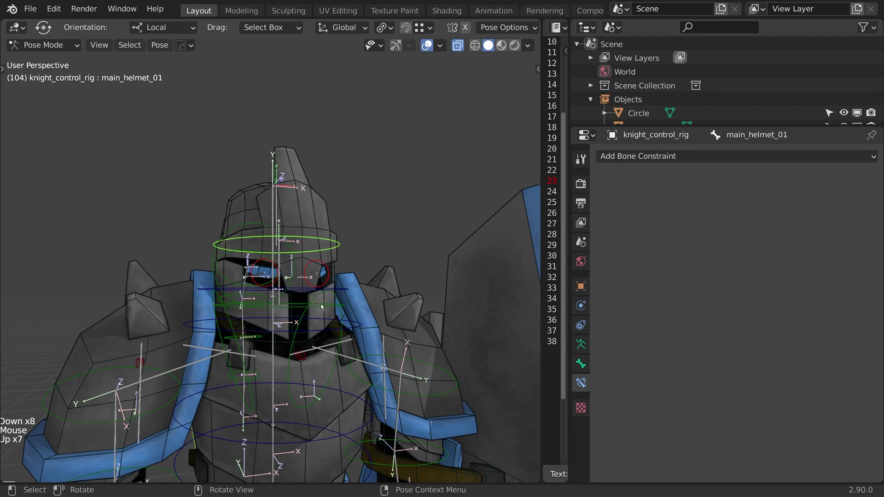
middle_drag(322, 307, 344, 313)
click(343, 313)
key(g)
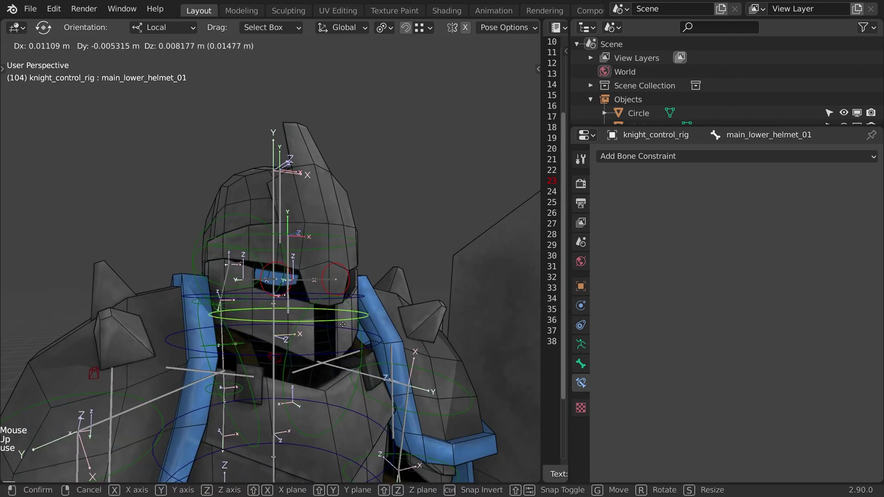
click(343, 324)
key(ctrl+z)
Try rotating the first, second and third helmet tail controls, restoring the tail's pose.
middle_drag(162, 263, 249, 269)
shift+middle_drag(75, 278, 276, 207)
scroll(324, 156, down, 1)
click(347, 159)
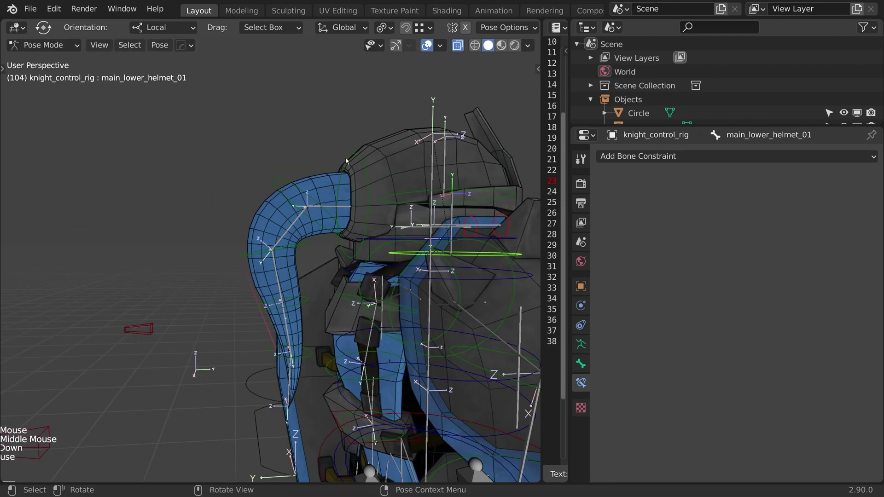
click(346, 160)
key(r)
click(298, 192)
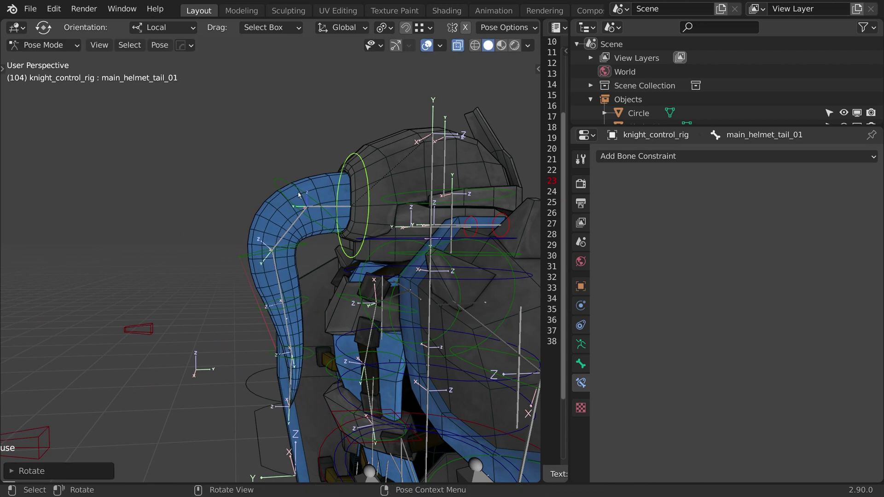
click(298, 196)
key(r)
key(Escape)
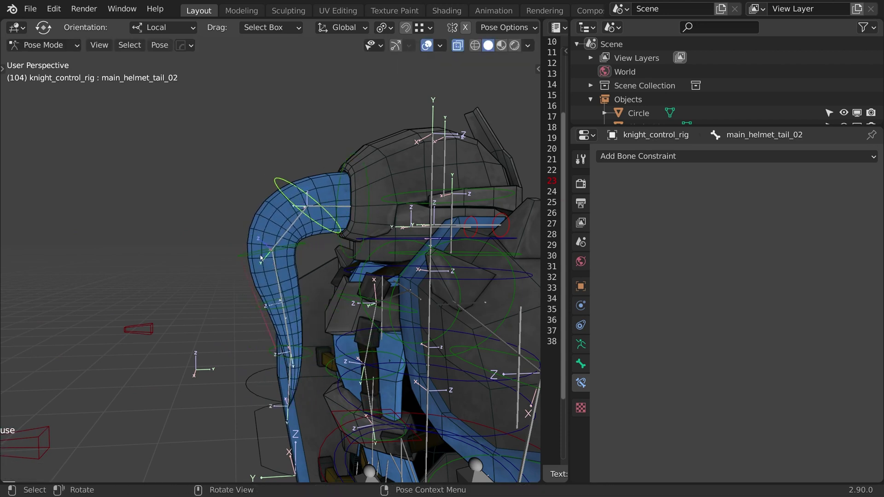
key(r)
click(316, 295)
key(ctrl+z)
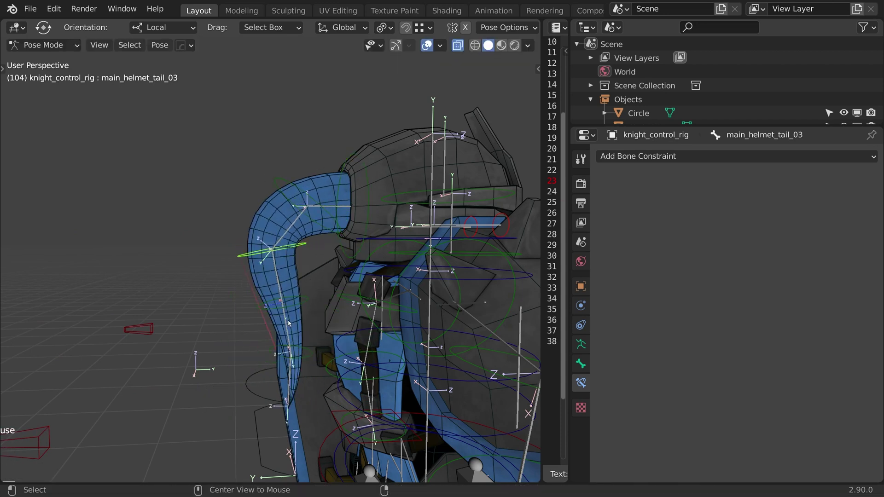
Try rotating the fourth and fifth helmet tail controls, resetting each rotation.
shift+middle_drag(283, 303, 322, 222)
click(322, 222)
key(r)
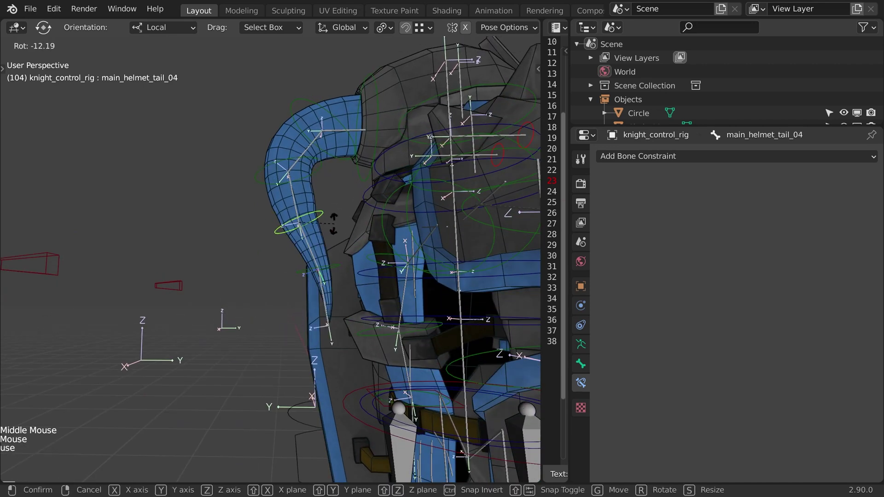
click(352, 271)
key(alt+r)
click(328, 276)
key(r)
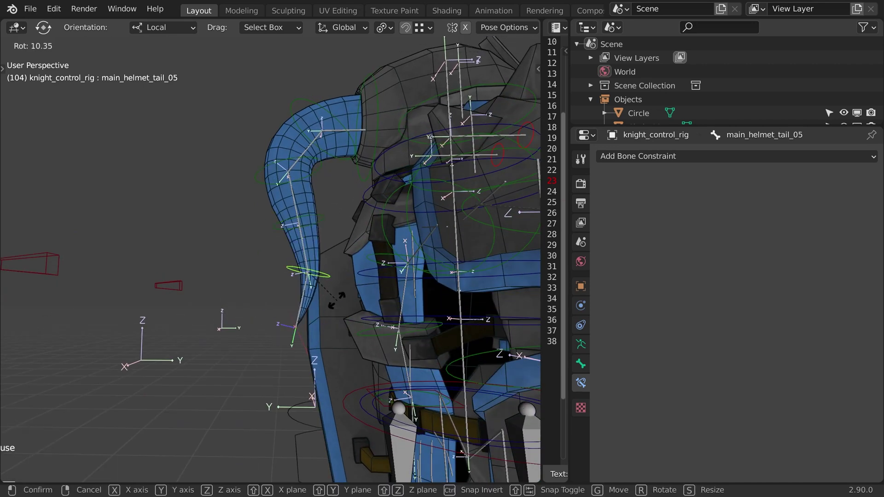
click(335, 268)
key(ctrl+z)
Enable Auto IK in the pose options.
click(581, 159)
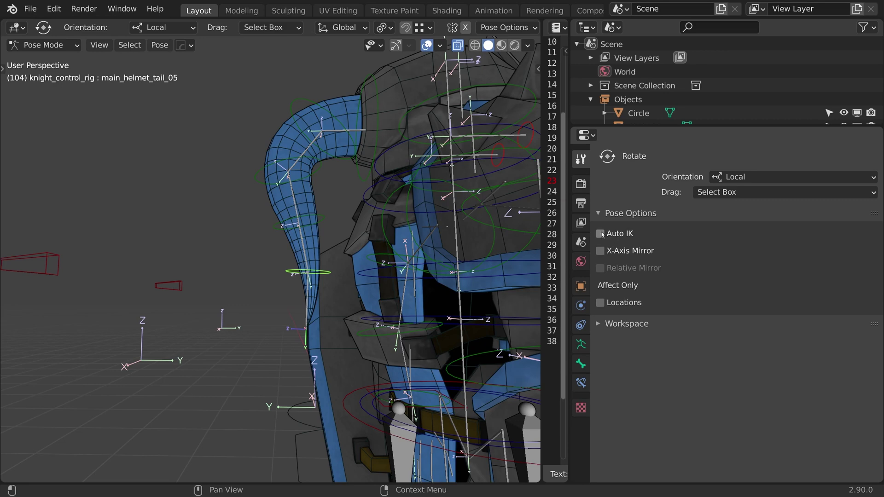
shift+middle_drag(283, 253, 283, 271)
scroll(283, 271, down, 1)
middle_drag(283, 270, 299, 285)
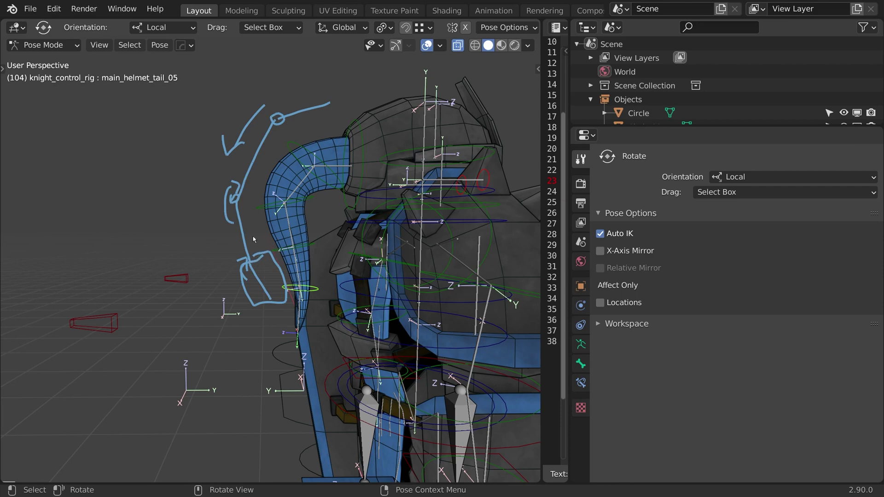
Hide the Note.016 annotation layer sketched beside the helmet tail.
key(n)
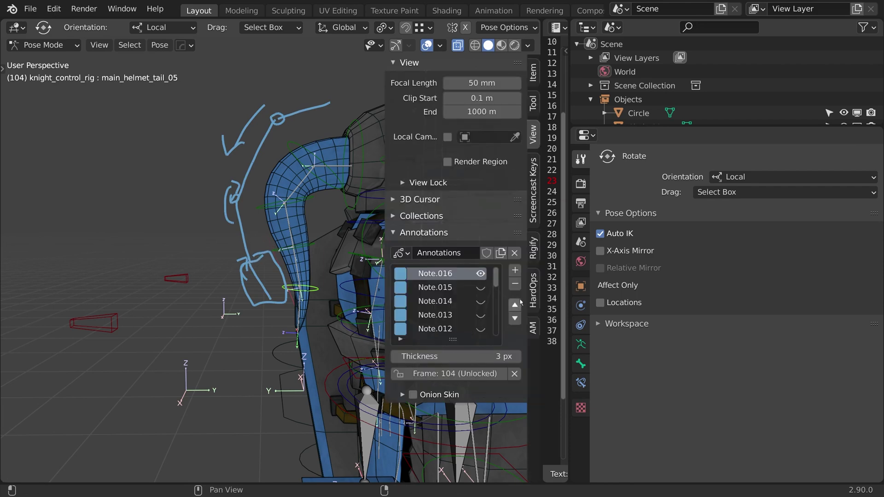
click(481, 275)
key(n)
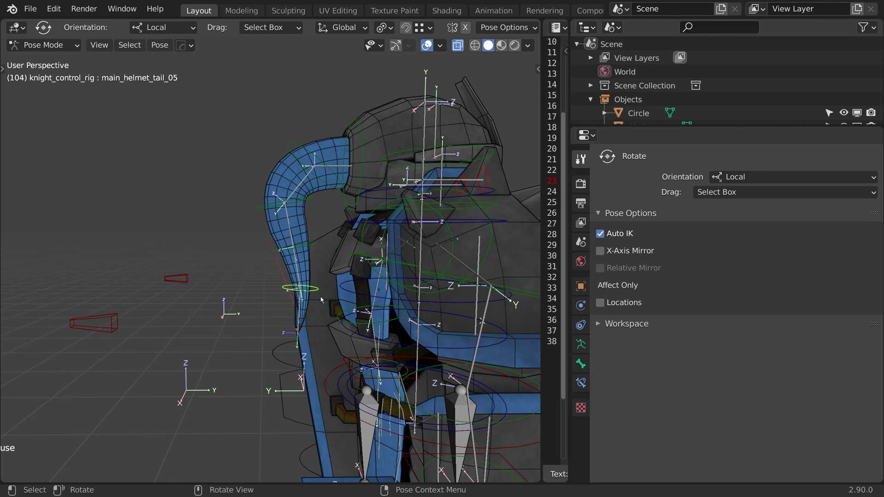
Try moving the fifth and first helmet tail controls with Auto IK, restoring the pose after each.
key(g)
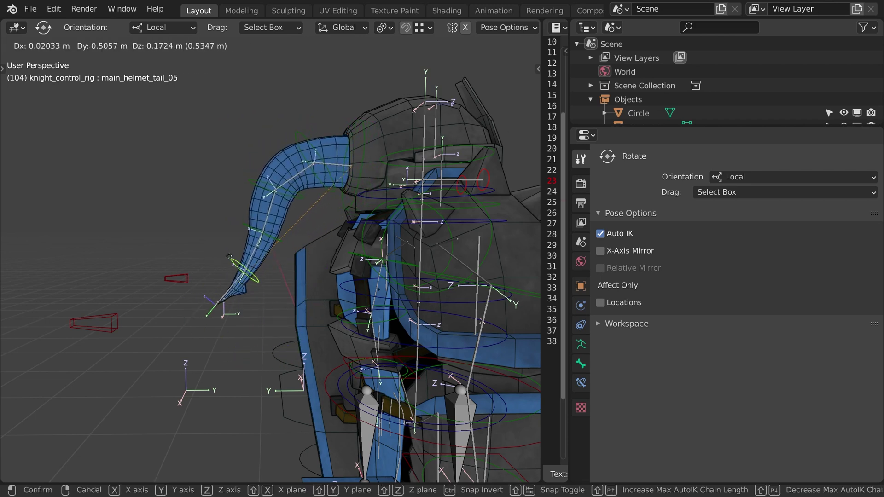
click(289, 266)
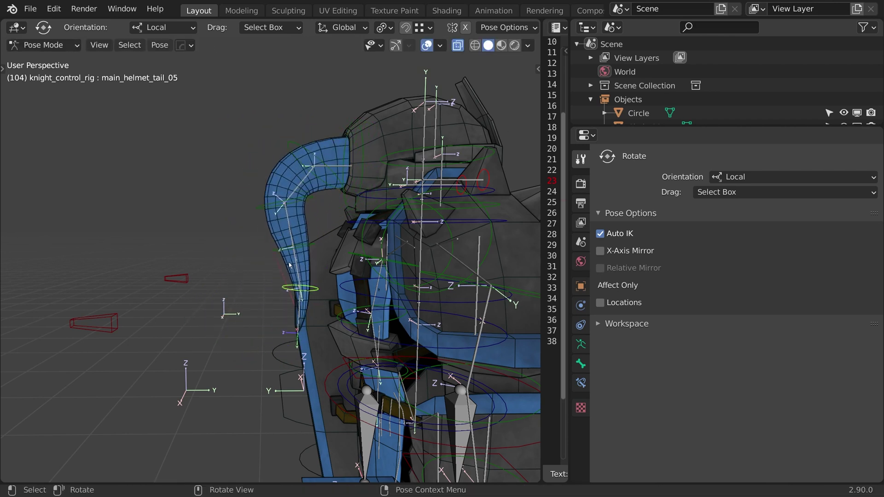
click(364, 130)
key(g)
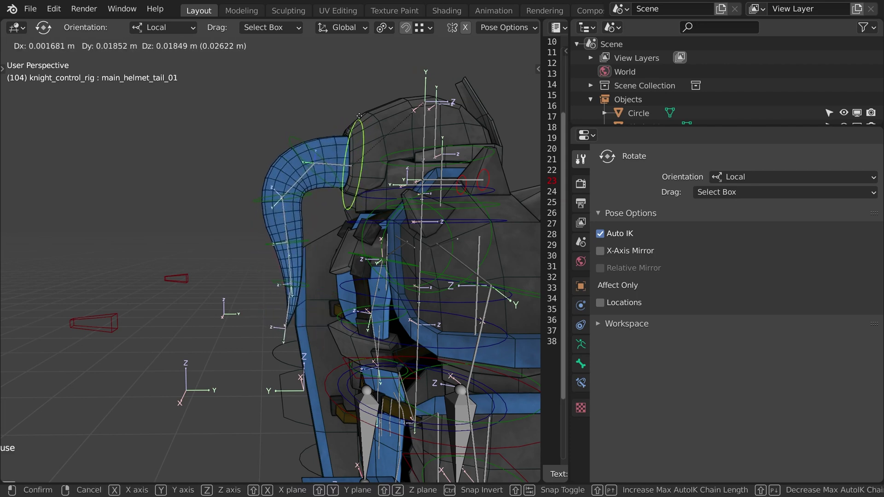
click(300, 154)
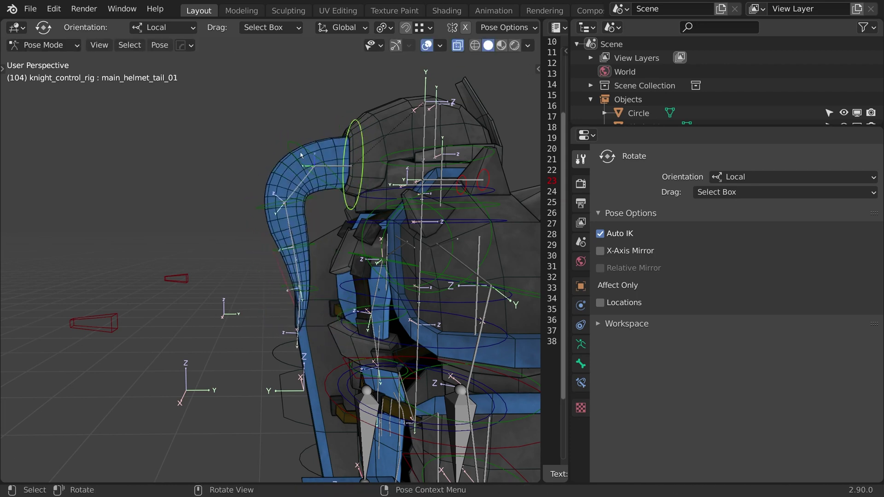
Inspect the parent and Connected settings of the main_helmet_tail_02 bone in Edit Mode and return to posing.
click(290, 146)
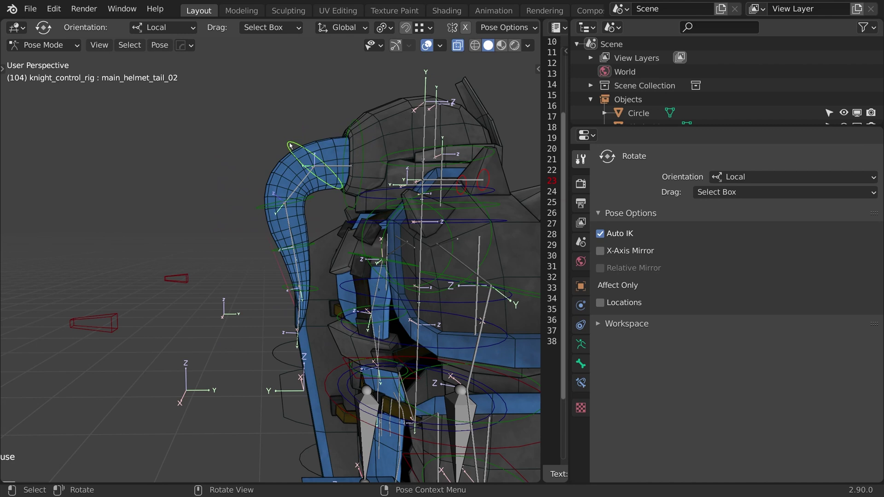
click(581, 364)
key(Tab)
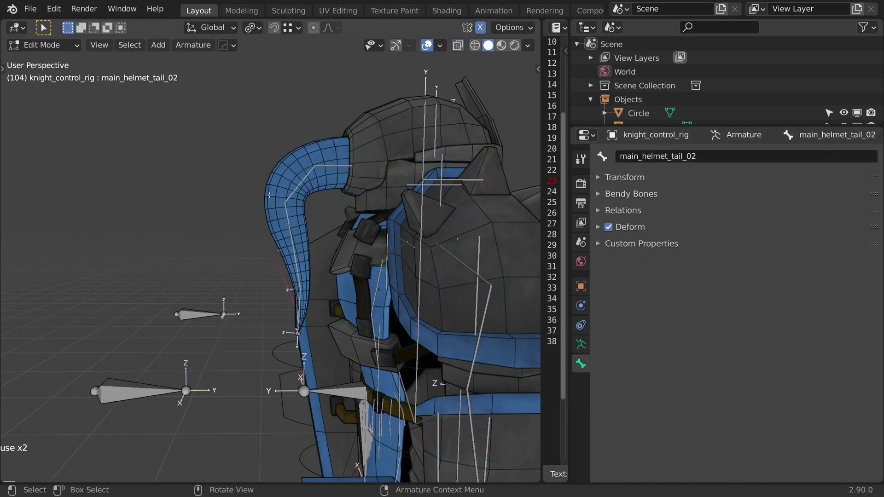
click(626, 211)
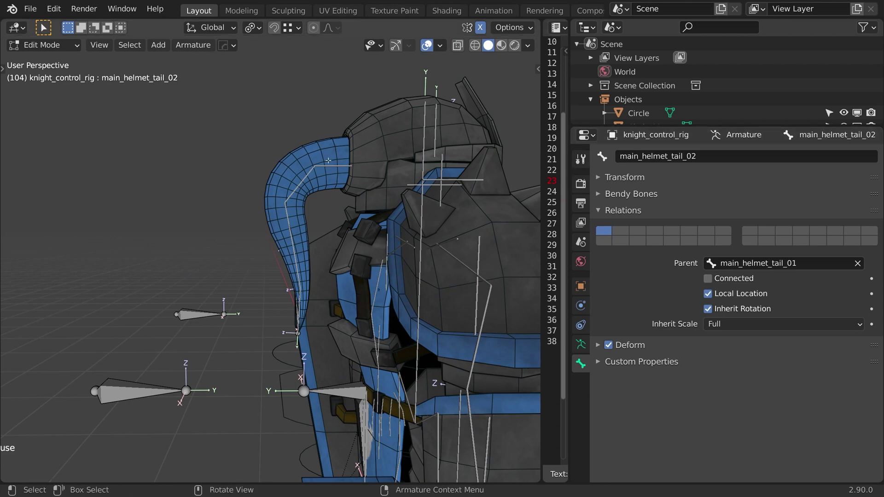
key(Tab)
Show the pose options and try moving the fifth helmet tail control with Auto IK, restoring the pose.
click(580, 159)
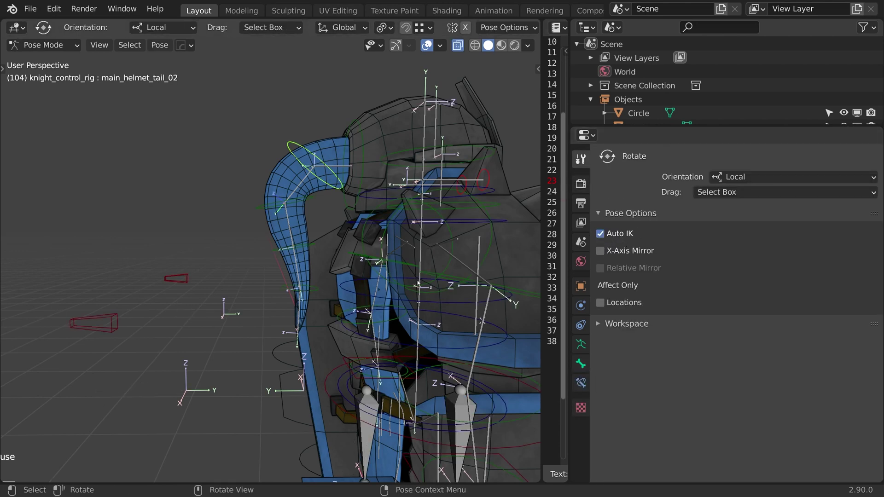
key(g)
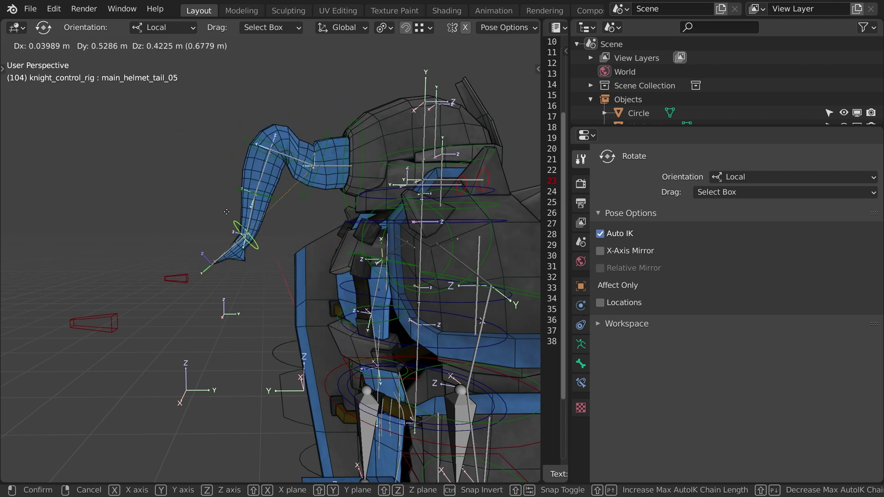
right_click(299, 221)
Try rotating the first and second helmet tail controls individually, cancelling each rotation, with the transform values shown.
click(355, 120)
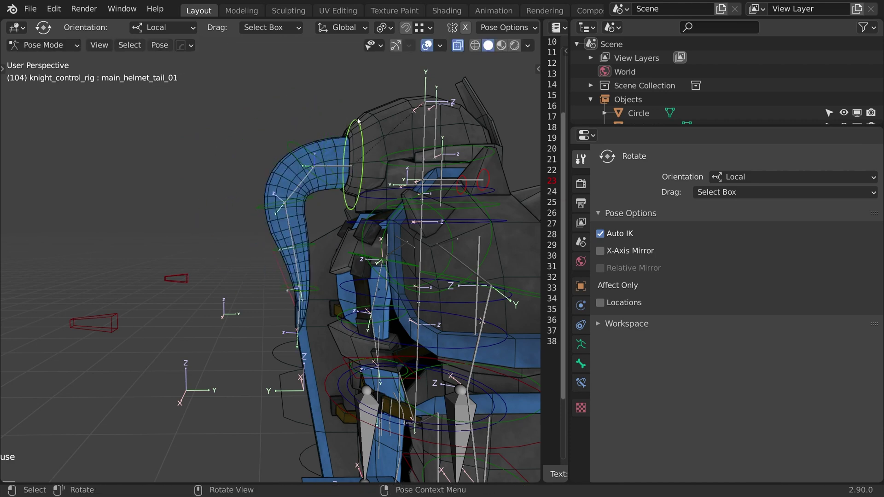
key(r)
right_click(355, 101)
key(n)
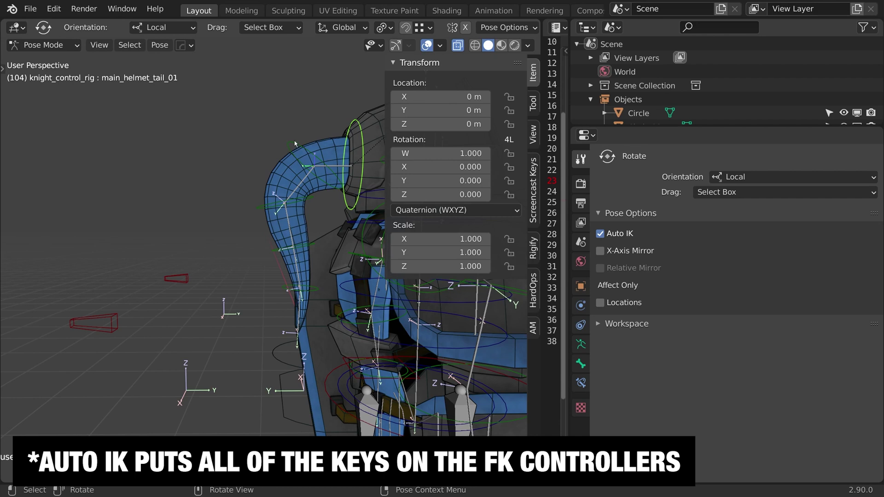
click(295, 144)
key(r)
right_click(299, 165)
Set the rotation mode of all the knight's control bones to XYZ Euler.
scroll(300, 166, down, 3)
middle_drag(299, 167, 198, 180)
scroll(219, 211, down, 3)
scroll(198, 180, up, 2)
mouse_move(198, 179)
shift+middle_down()
mouse_move(197, 171)
mouse_move(200, 182)
shift+middle_up()
scroll(197, 173, down, 1)
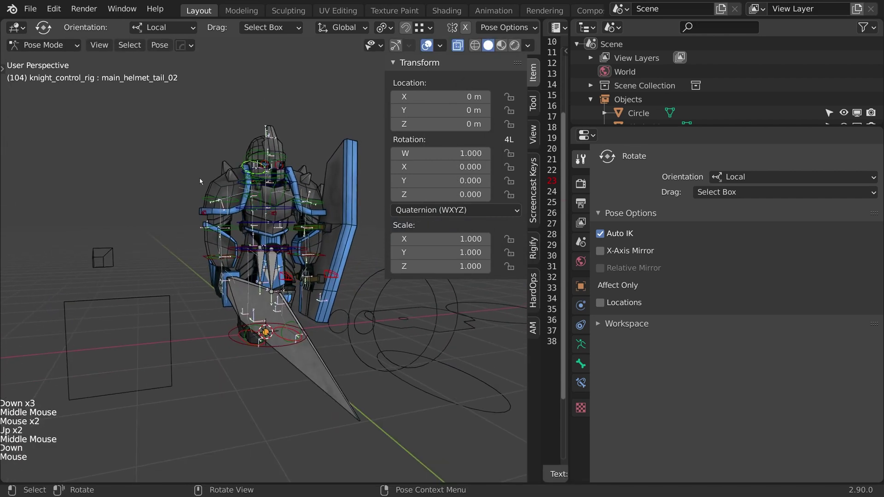
key(a)
key(ctrl+r)
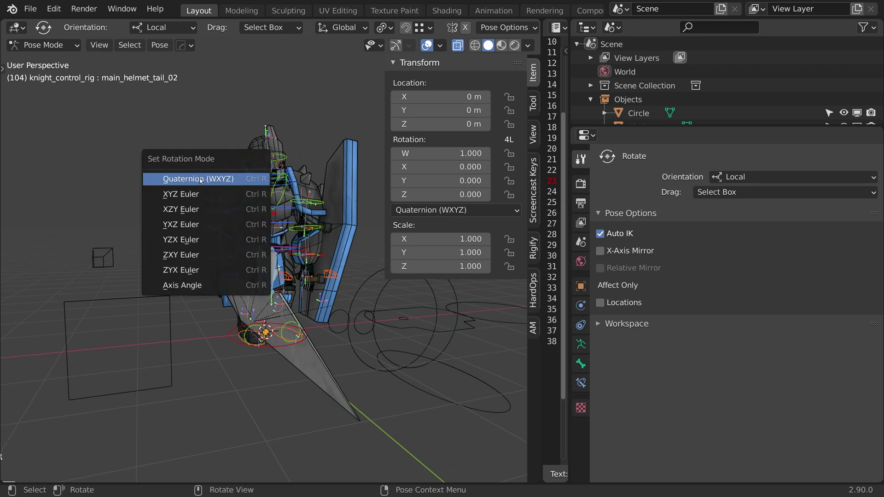
click(189, 197)
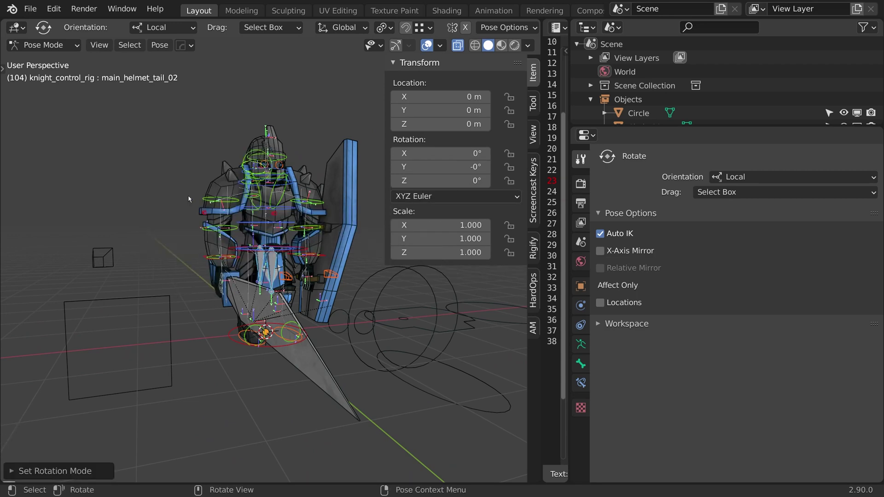
Select only the root control at the knight's feet and hide the transform values.
middle_drag(285, 281, 286, 297)
middle_drag(286, 296, 298, 283)
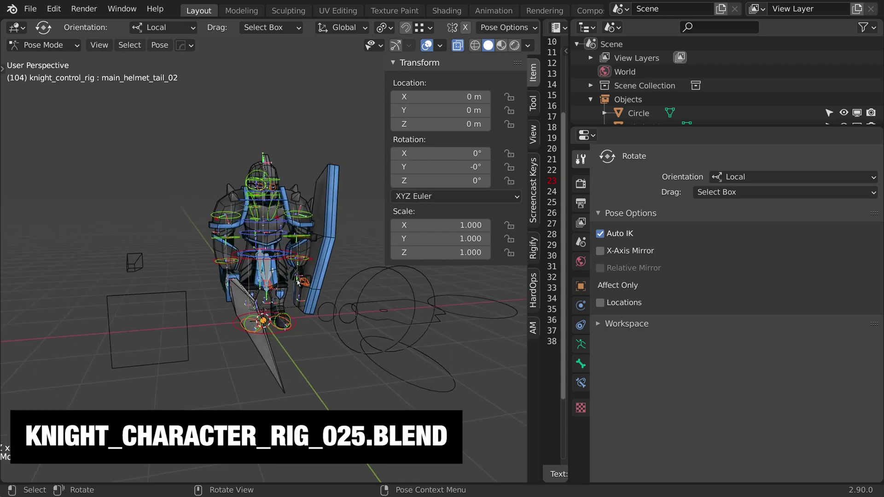
click(307, 302)
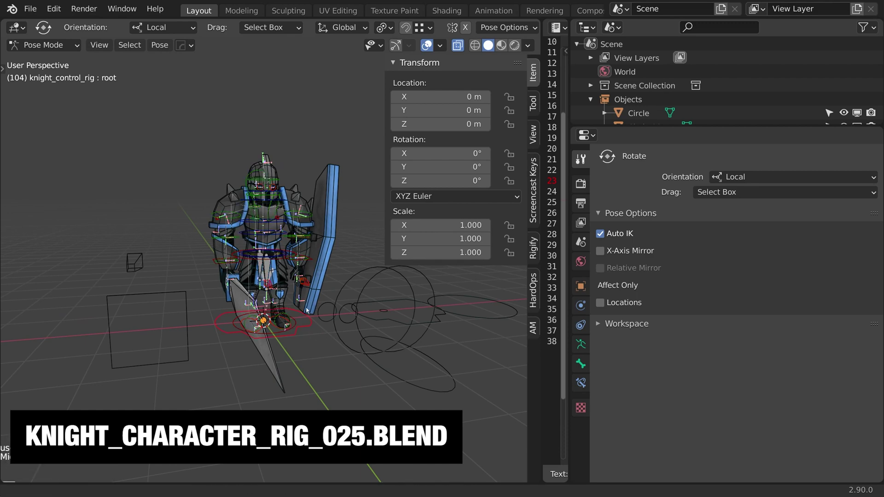
middle_drag(307, 302, 312, 292)
key(n)
Try rotating the left upper arm FK control, fk_main_arm_01_L, and cancel the rotation.
scroll(312, 292, up, 5)
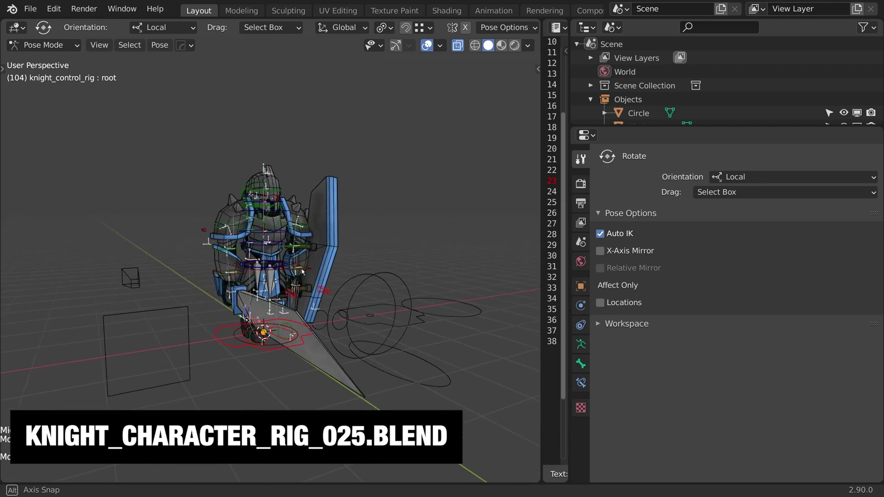
scroll(302, 274, down, 1)
middle_drag(302, 275, 279, 273)
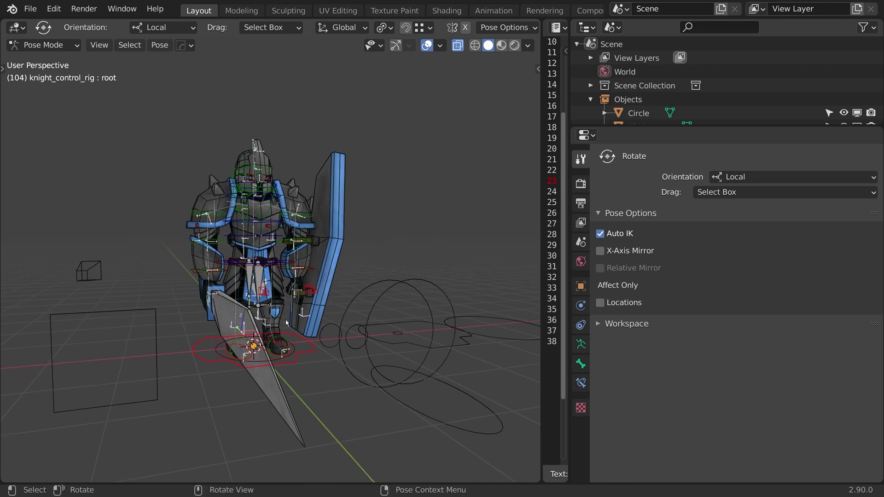
click(297, 216)
key(r)
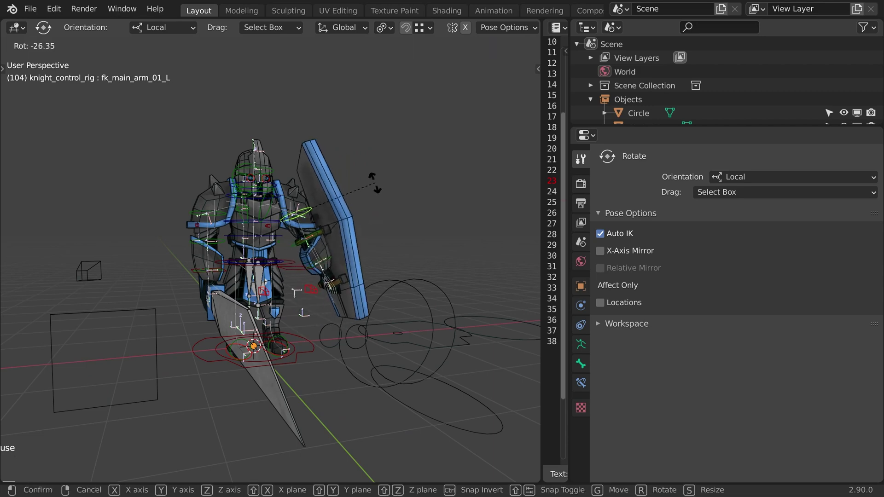
right_click(352, 237)
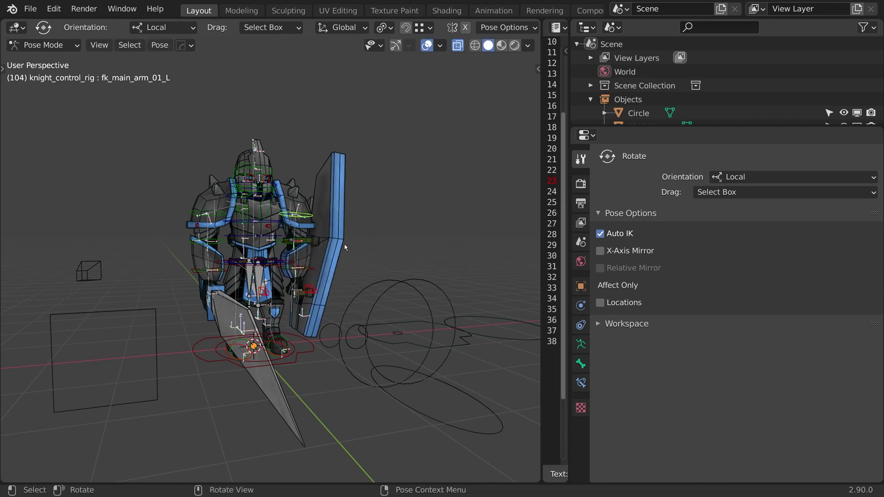